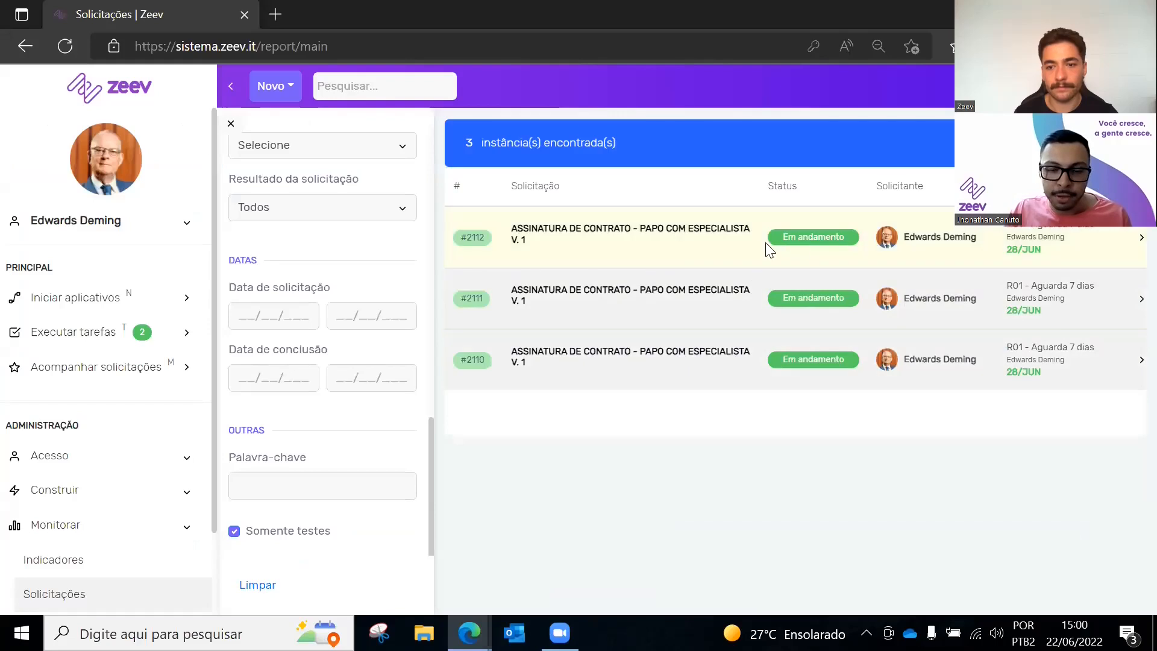
Turn off the Somente testes filter in the request search so regular requests are included
scroll(347, 405, "up", 4)
scroll(347, 405, "down", 5)
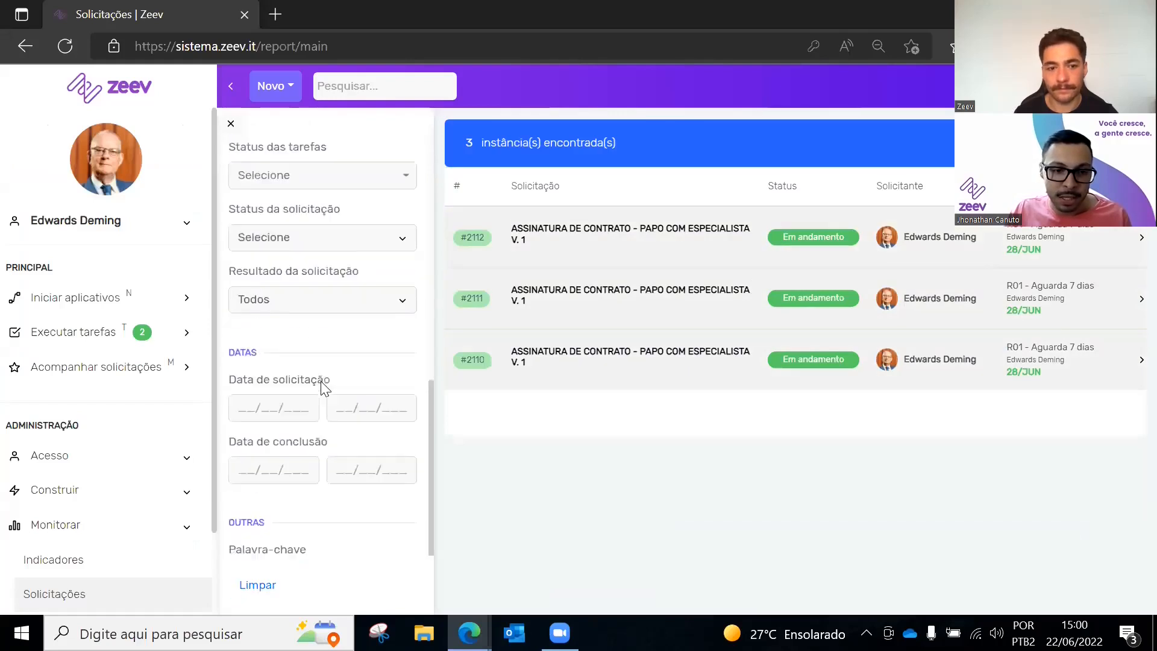
left_click(274, 534)
scroll(344, 315, "up", 6)
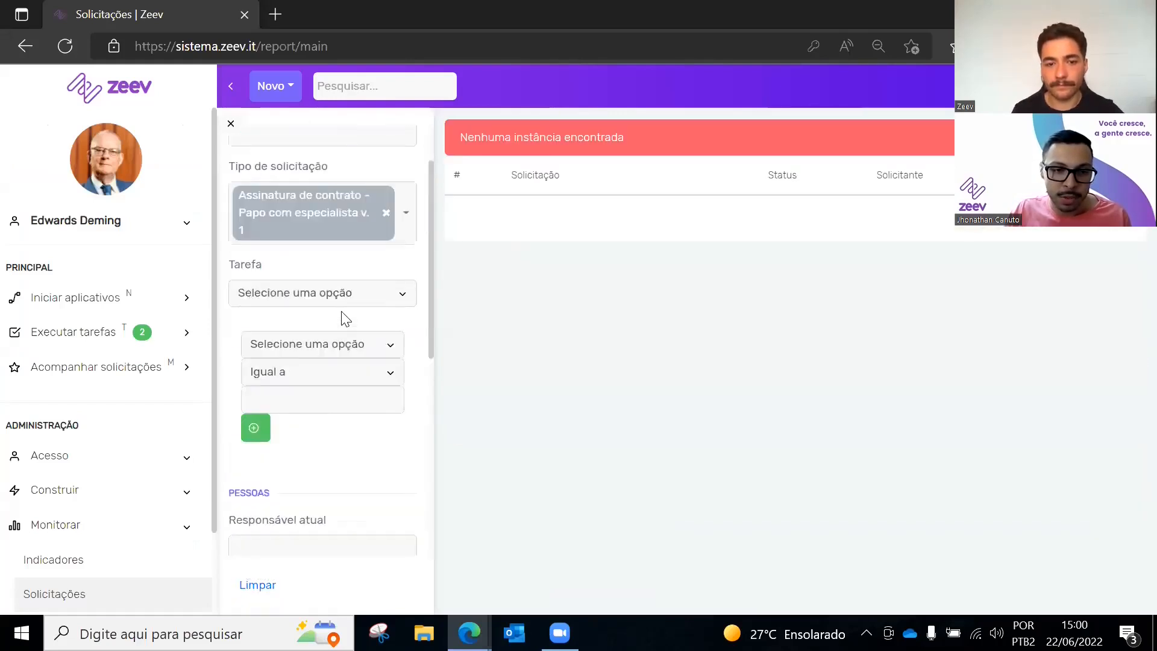
Replace the request type filter with Geração automática de políticas v. 1
left_click(380, 301)
left_click(382, 296)
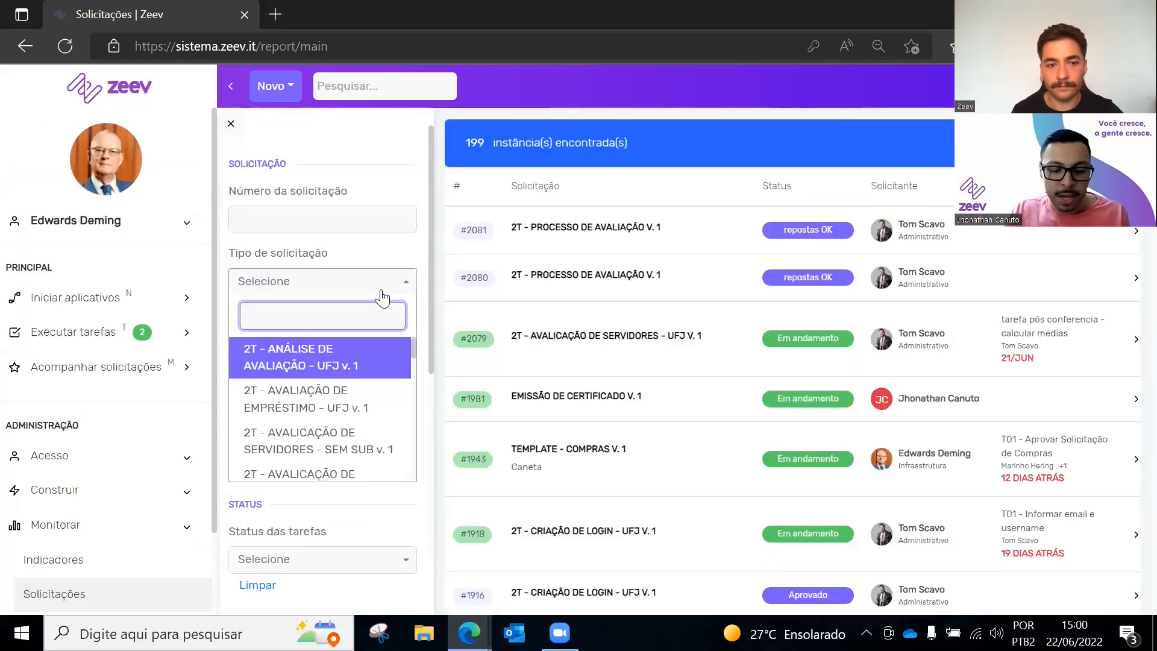
type("poli")
key("BackSpace")
key("BackSpace")
type("líti")
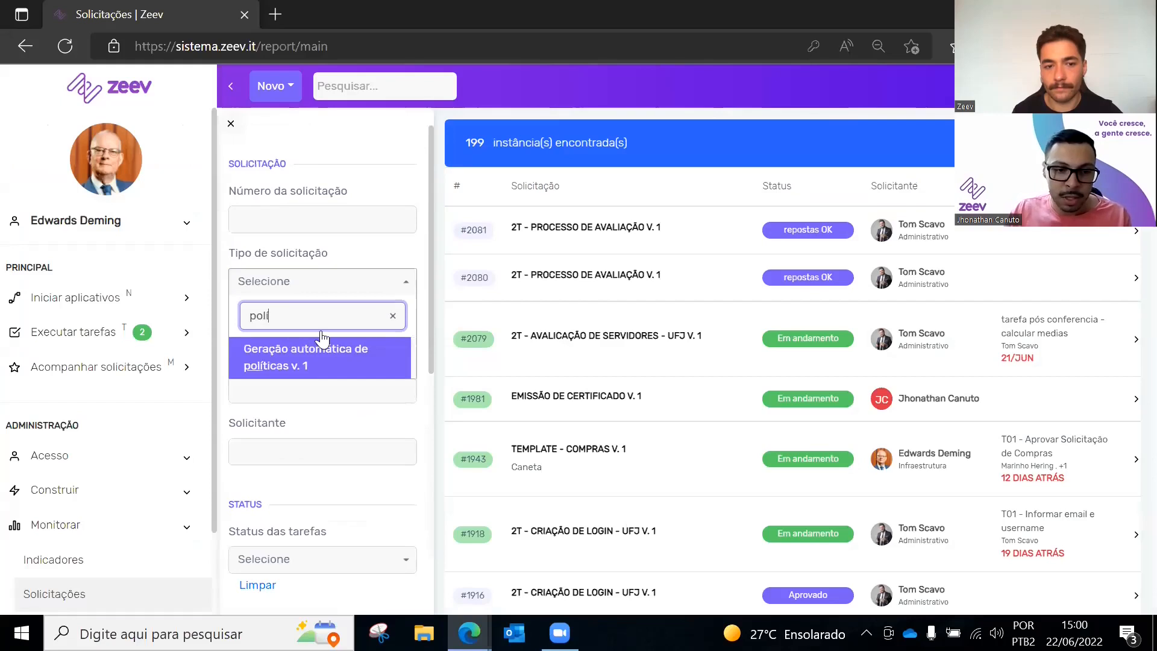
left_click(313, 358)
Filter the requests by the request status Finalizado
scroll(340, 386, "down", 8)
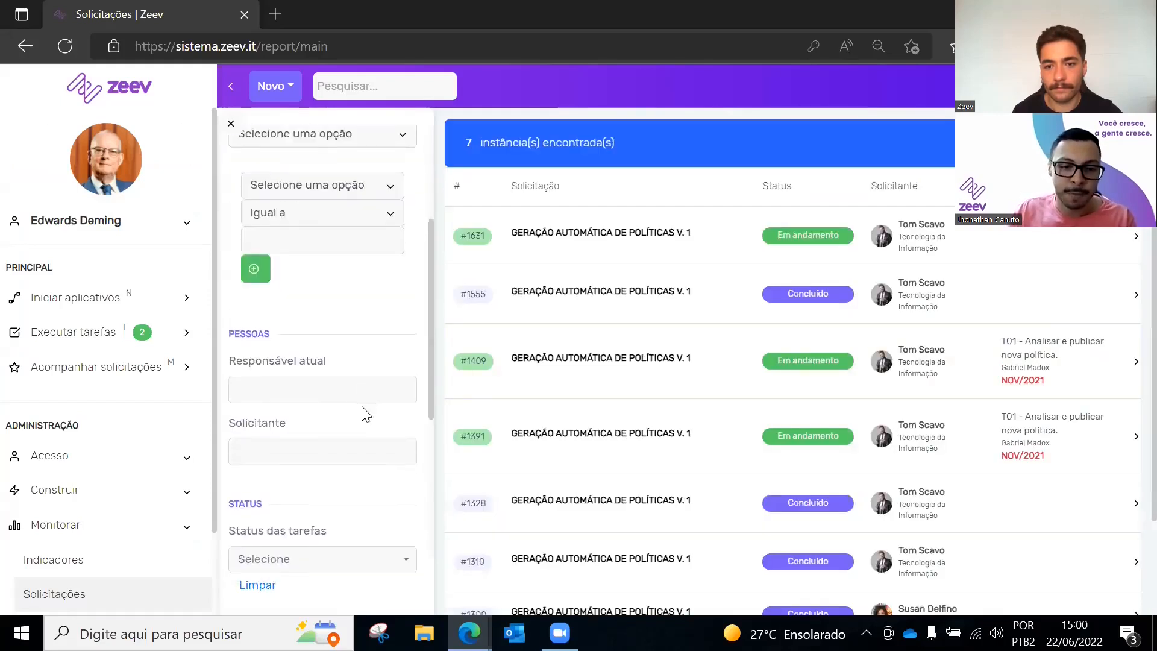
left_click(313, 249)
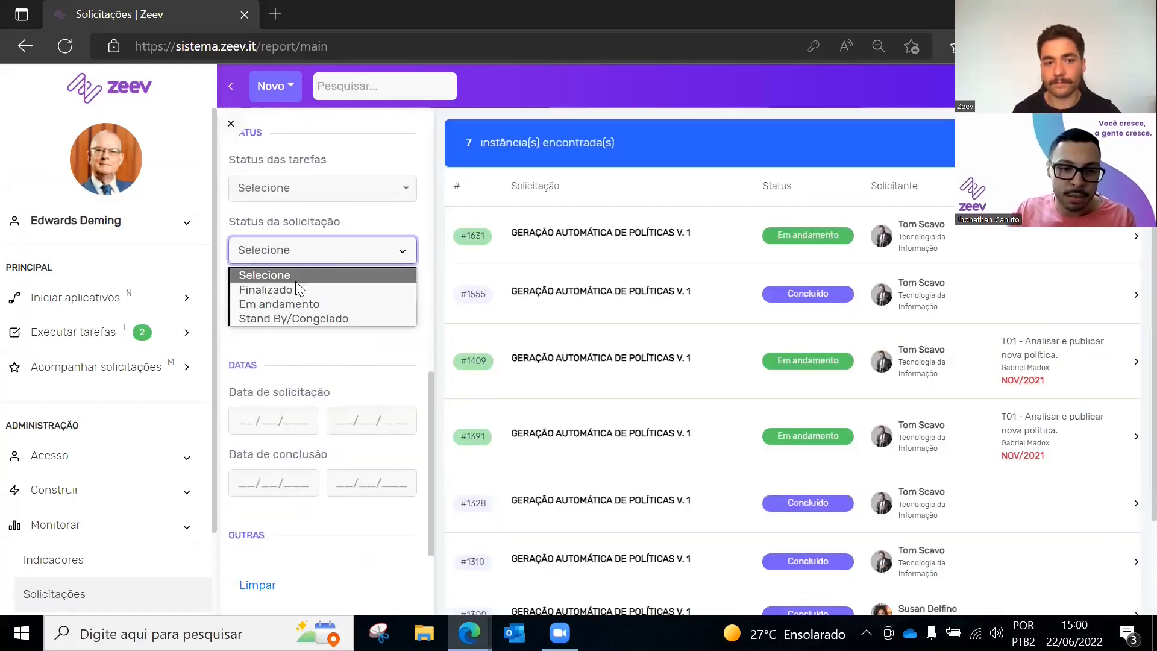
left_click(295, 290)
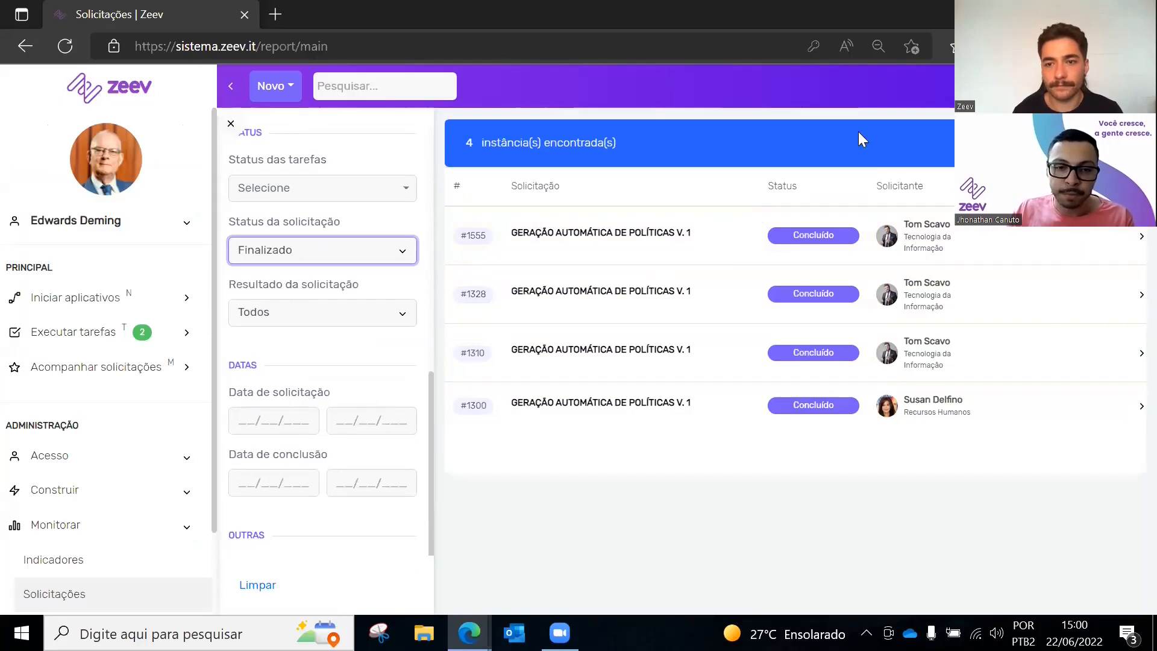
Switch to the process test page in the other browser window and clear the existing tests
key("alt+Tab")
left_click(1121, 230)
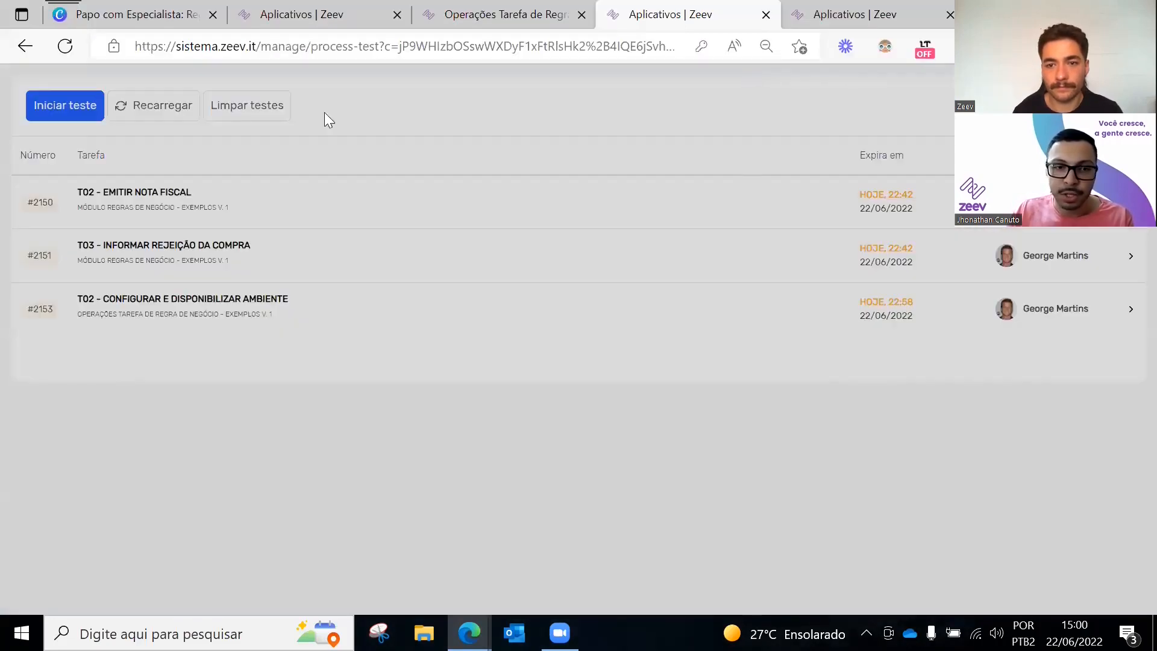
left_click(221, 104)
left_click(476, 16)
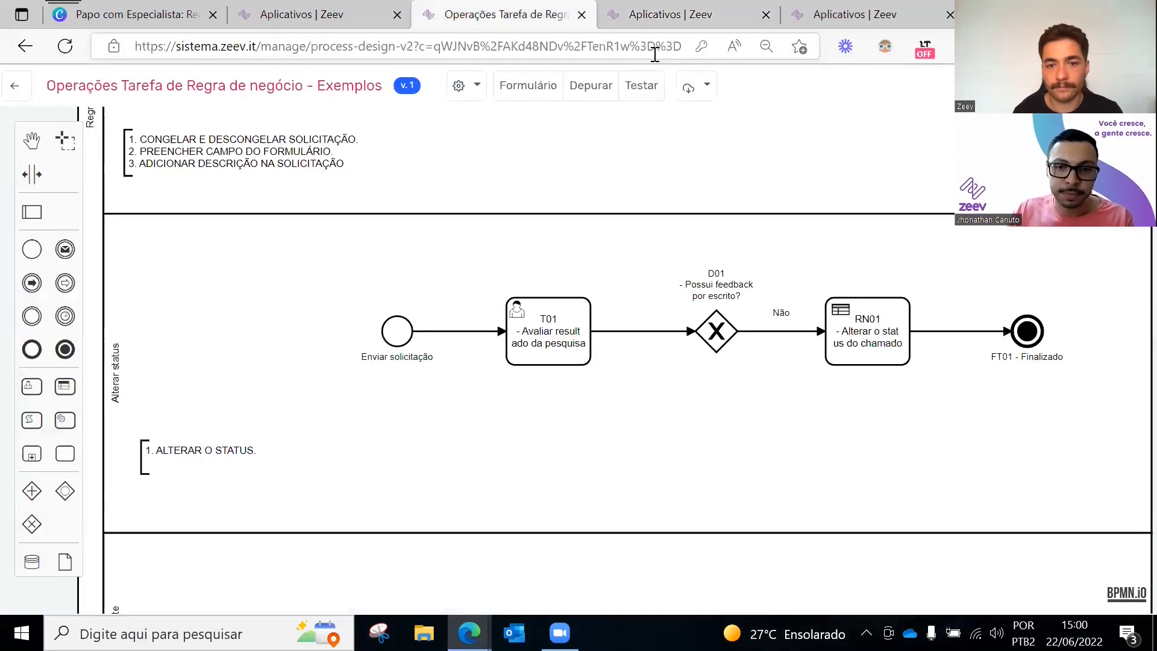
left_click(653, 24)
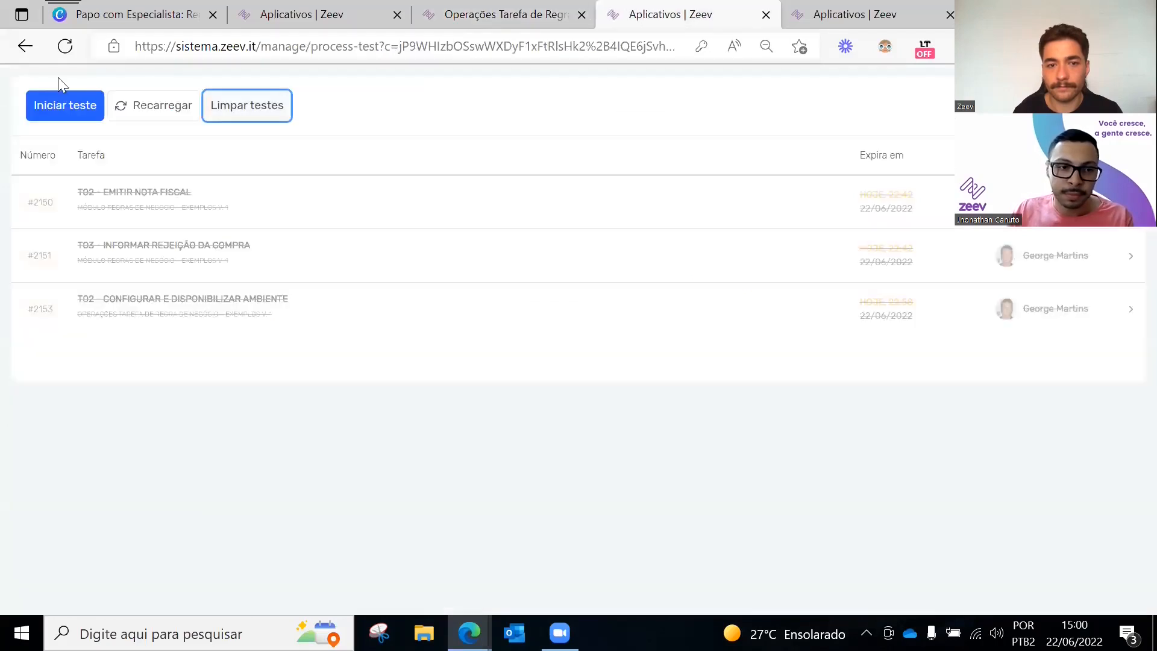
Submit a new test request and enter 1555 as Número do chamado in the T01 - Avaliar resultado da pesquisa task
left_click(83, 108)
left_click(1025, 583)
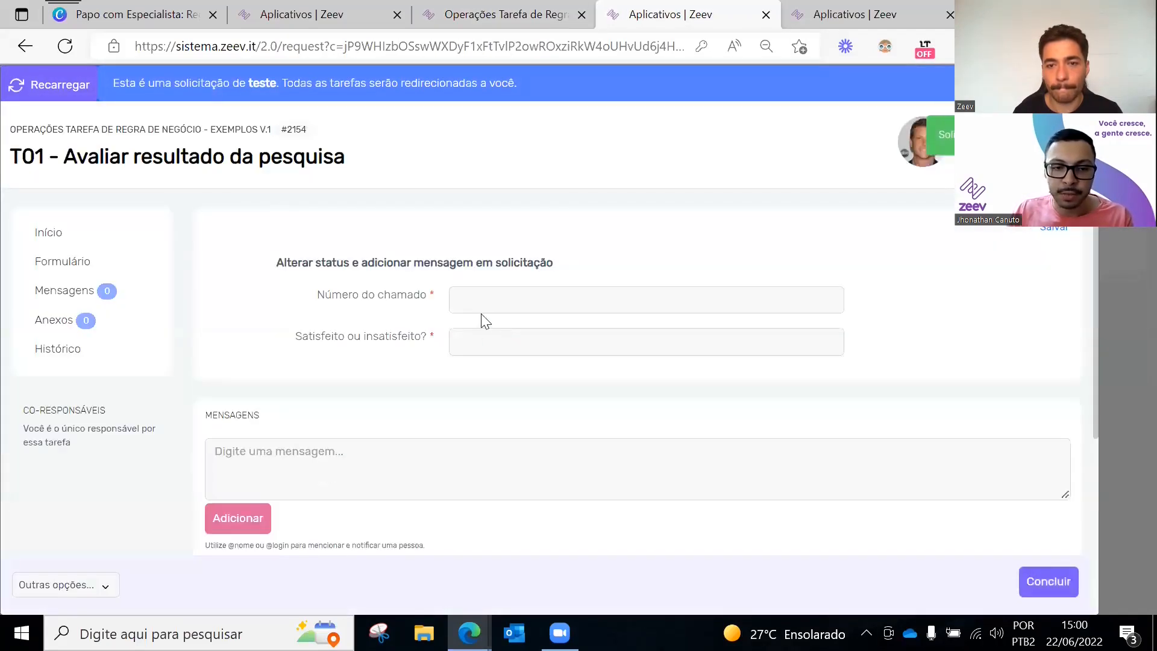
left_click(490, 306)
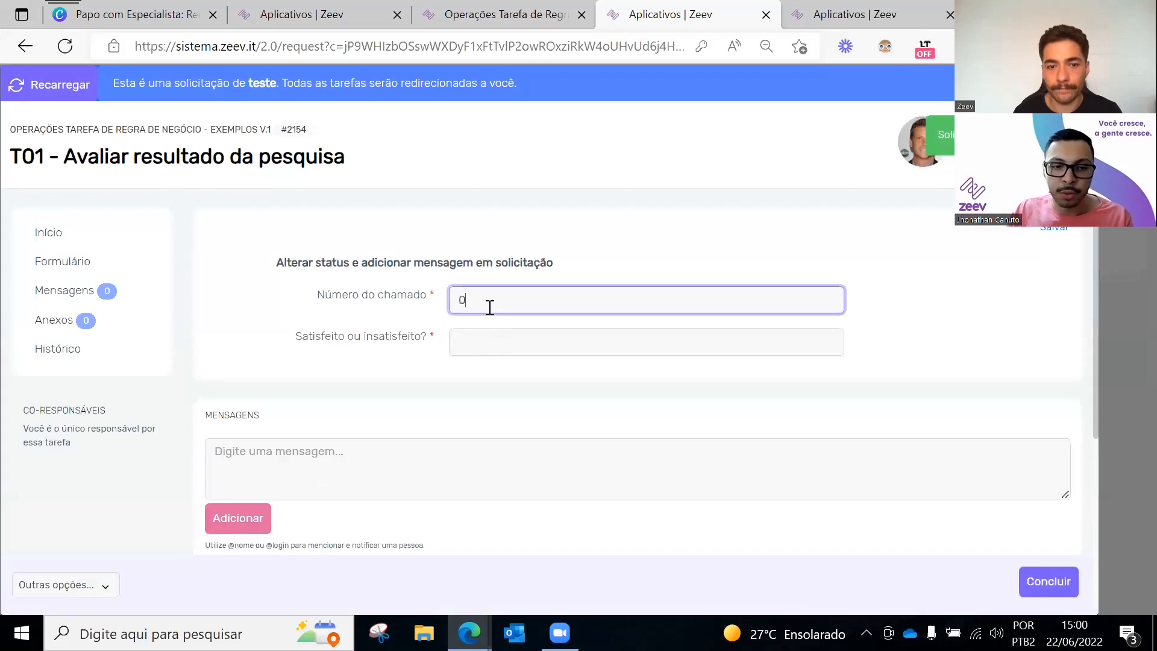
type("1555")
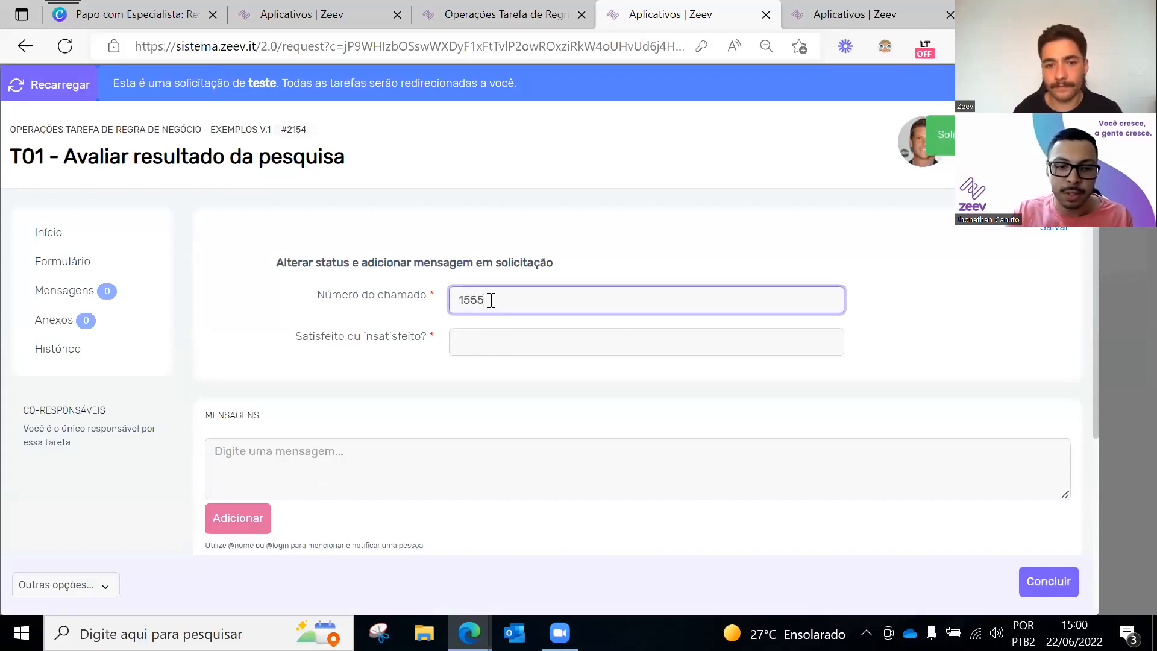
left_click(485, 351)
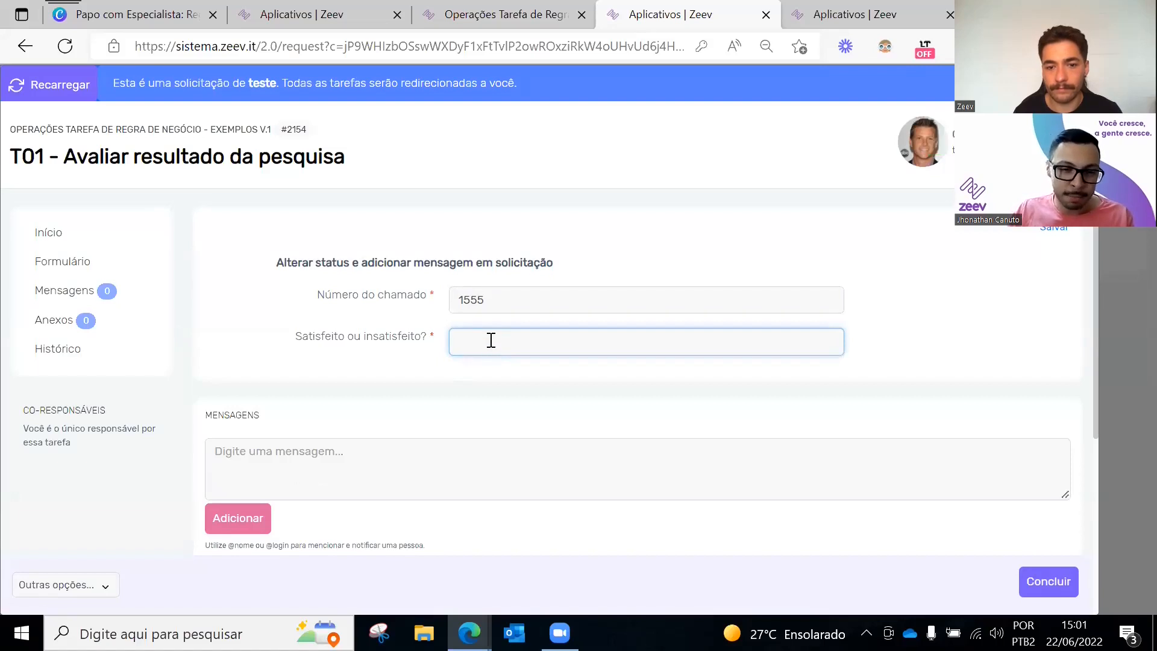
left_click_drag(467, 301, 491, 301)
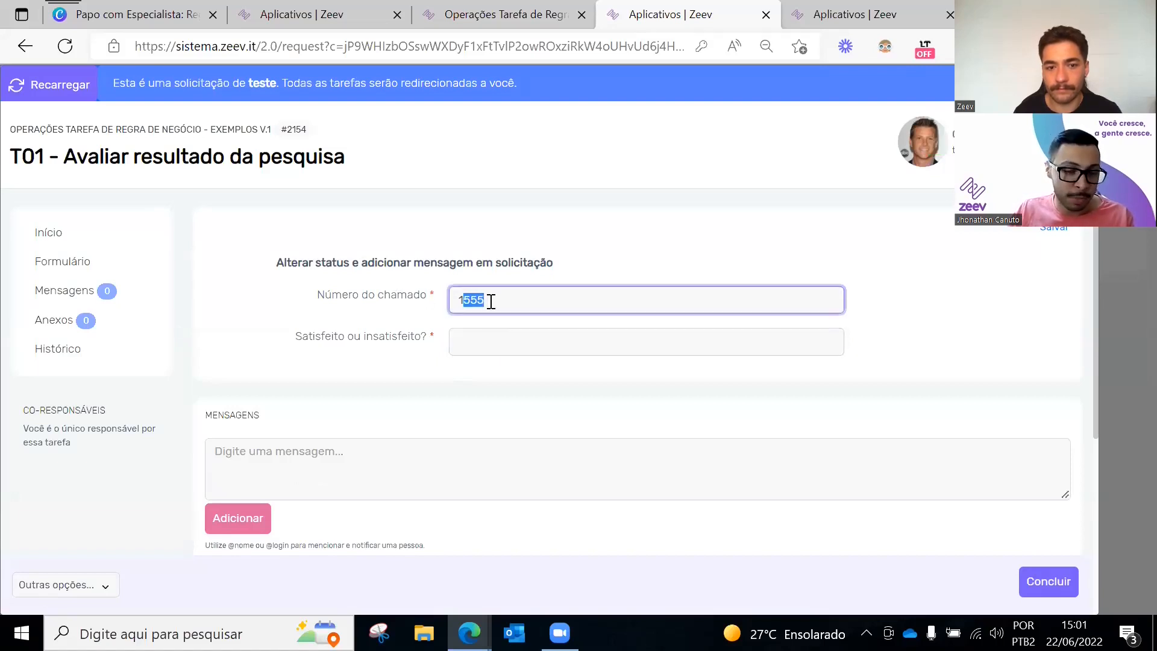
left_click(549, 269)
left_click(500, 300)
double_click(400, 297)
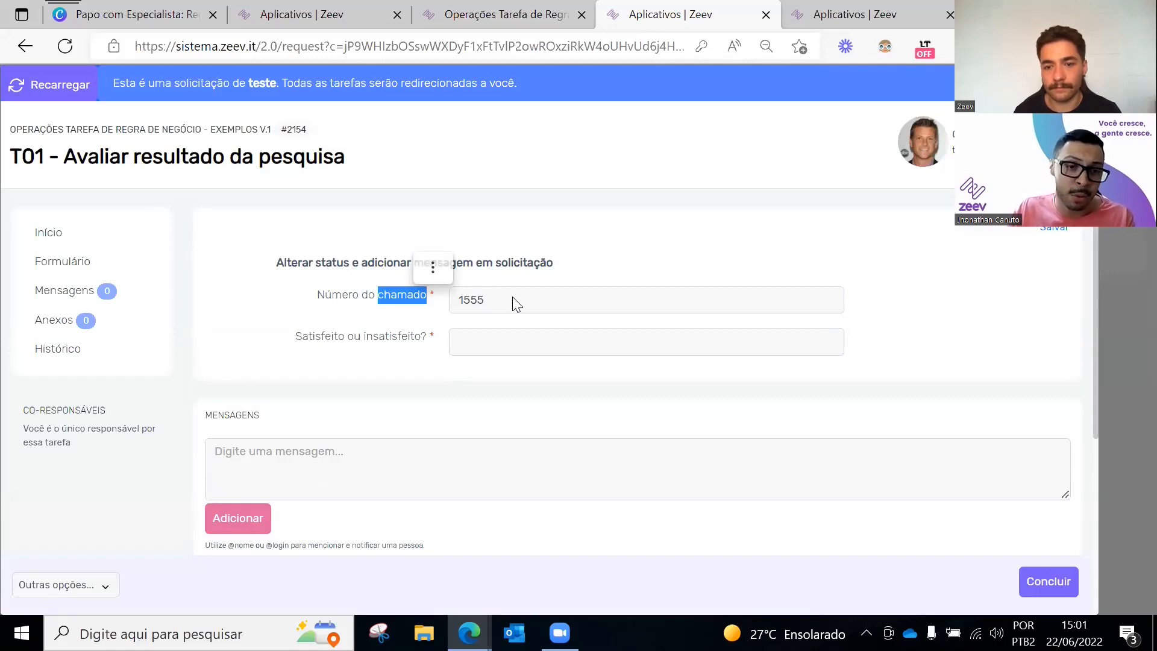
Enter Satisfeito in the Satisfeito ou insatisfeito? field and complete the survey evaluation task
left_click(504, 350)
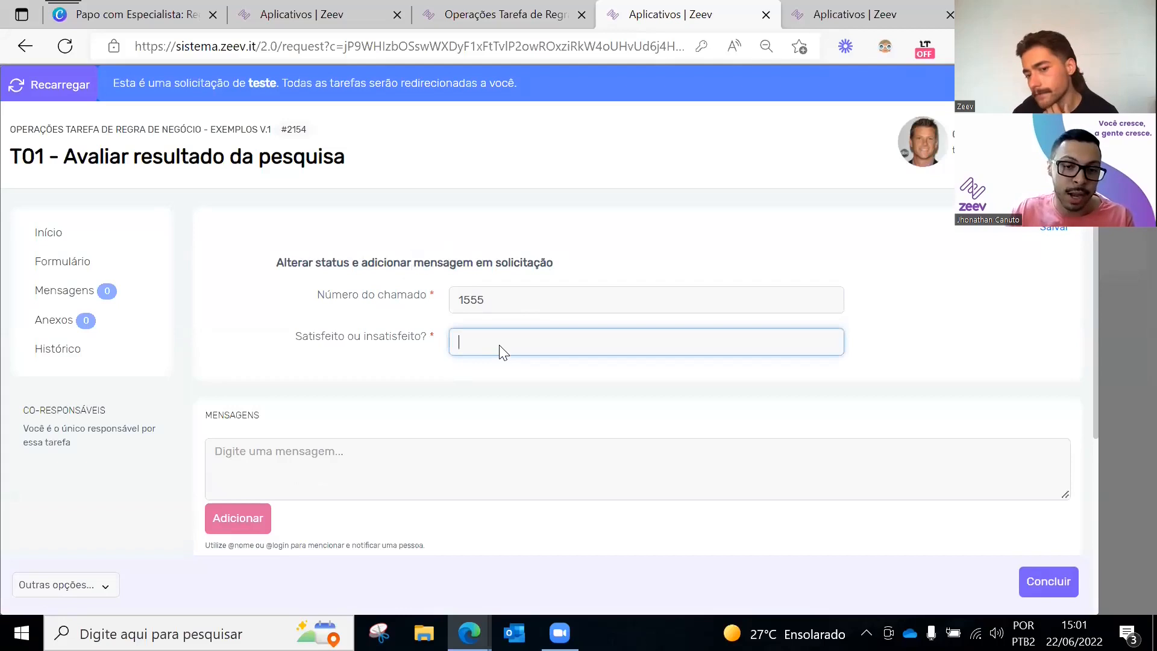
type("Satisfeito")
scroll(494, 380, "down", 4)
left_click(1043, 580)
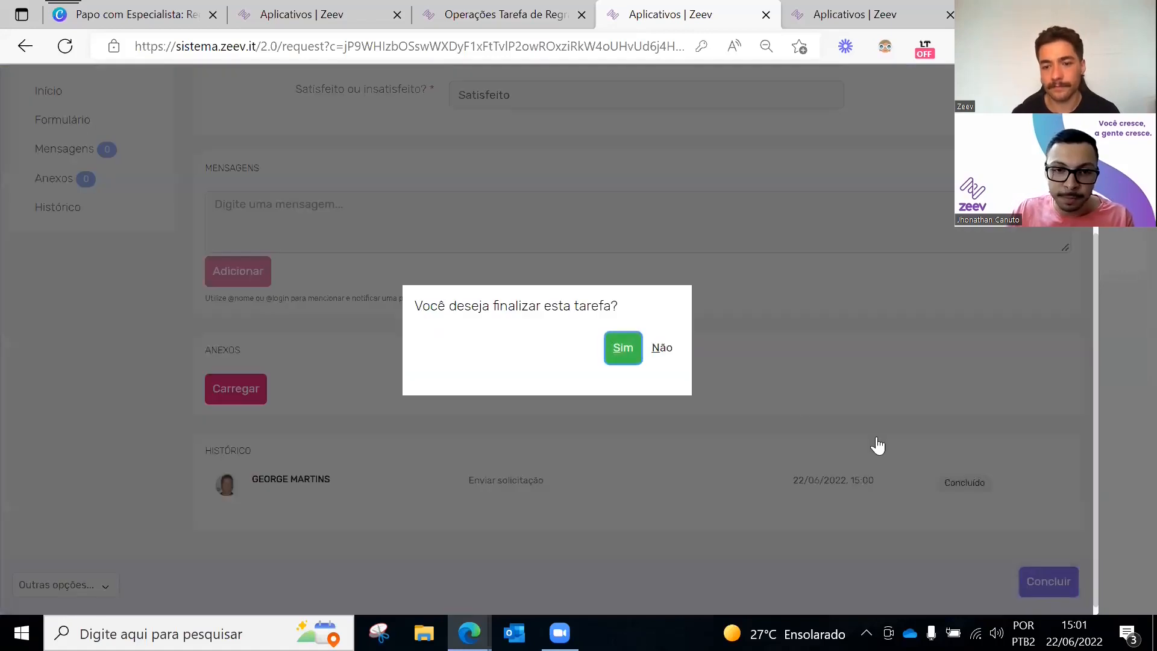
left_click(633, 348)
Review the request number and result parameters of business rule RN01 - Alterar o status do chamado in the process diagram
left_click(558, 23)
left_click(877, 335)
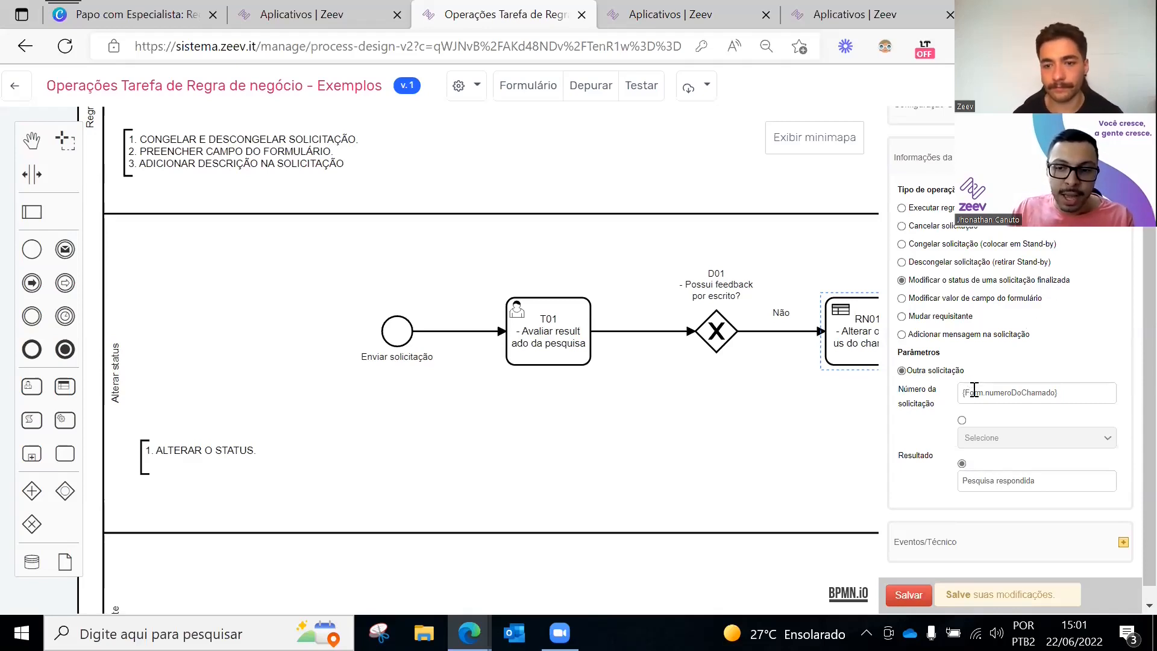
left_click_drag(993, 394, 1042, 394)
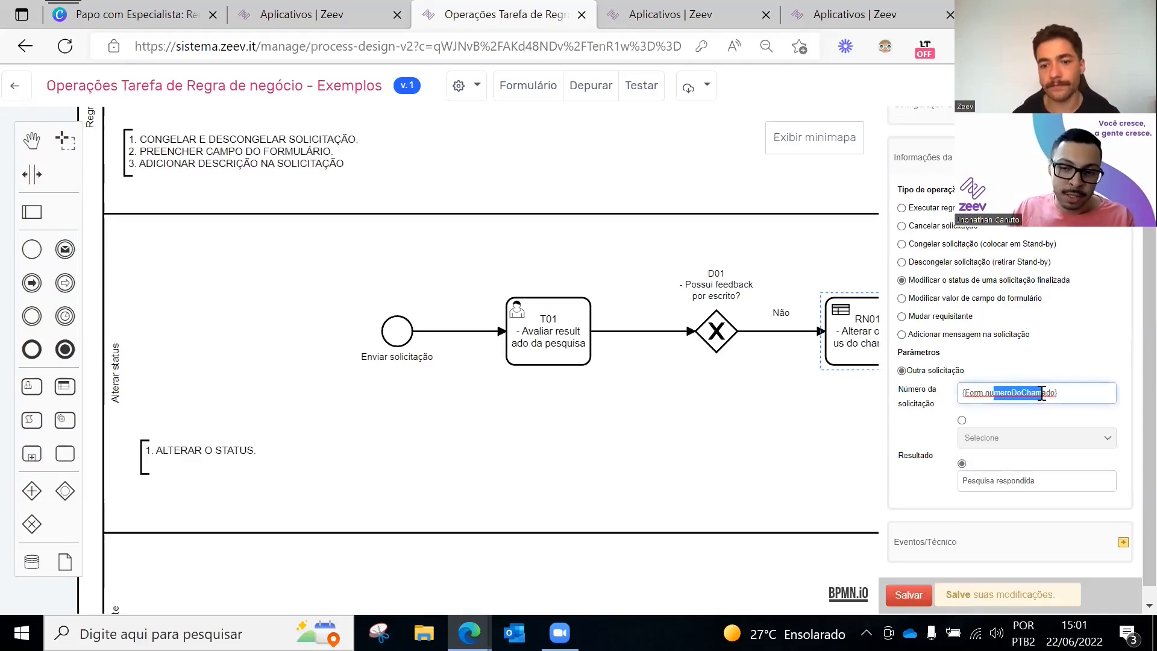
left_click(1025, 393)
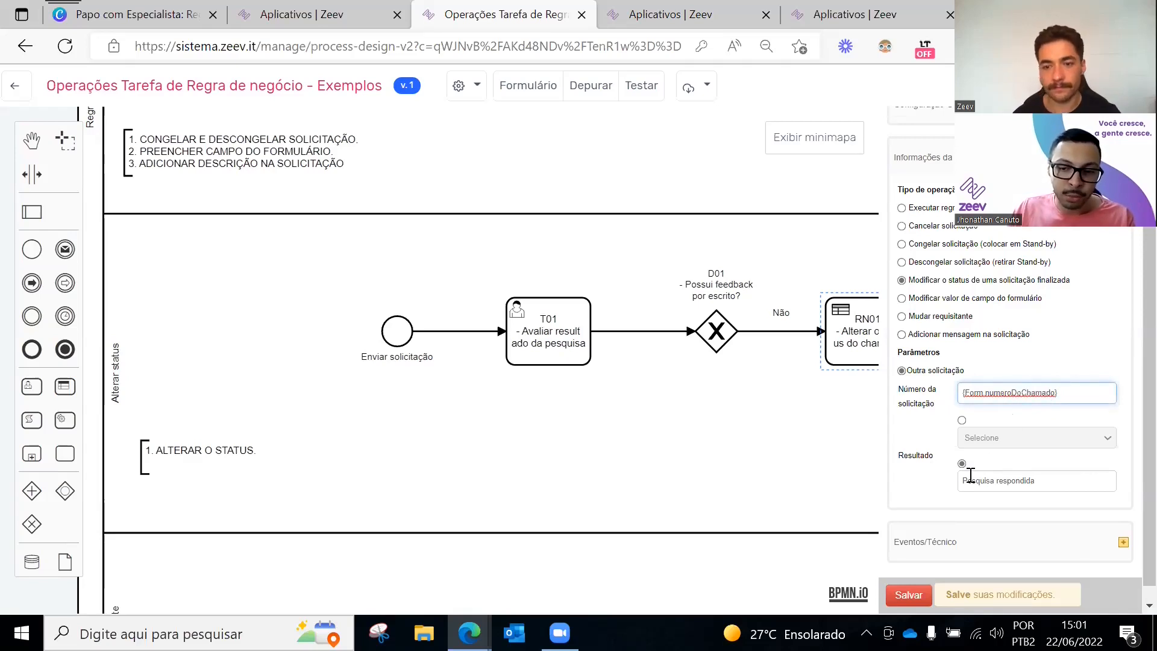
left_click_drag(971, 476, 1039, 479)
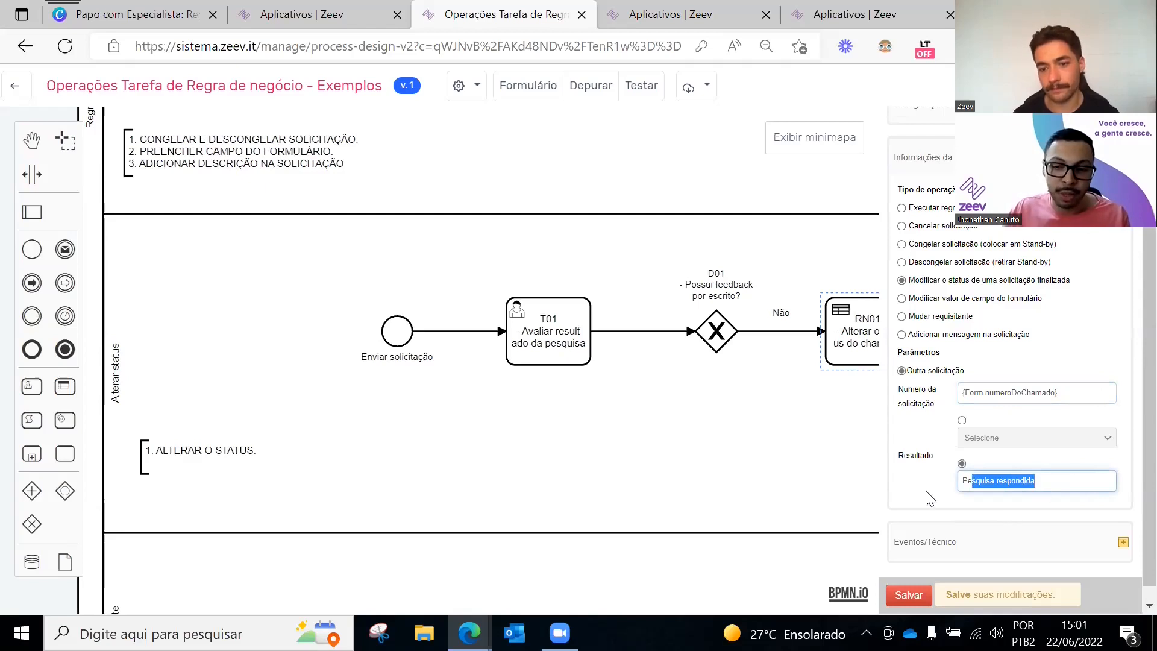
left_click(981, 489)
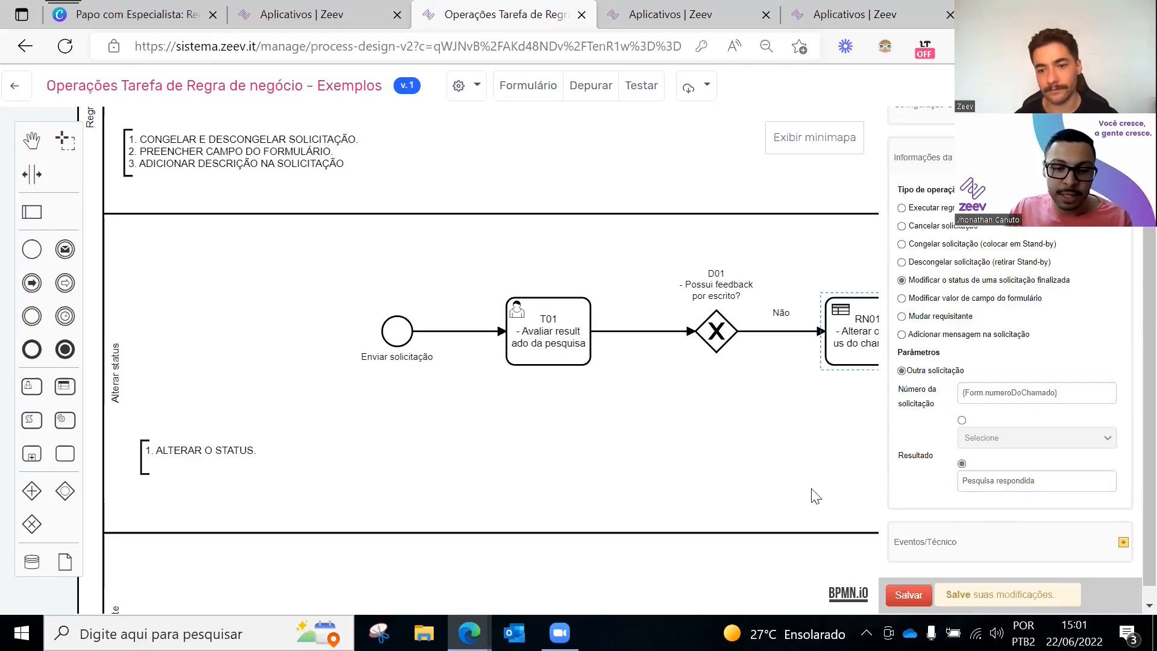
Check the status of request 1555 in the requests list, and close the RN01 properties in the diagram
mouse_move(470, 632)
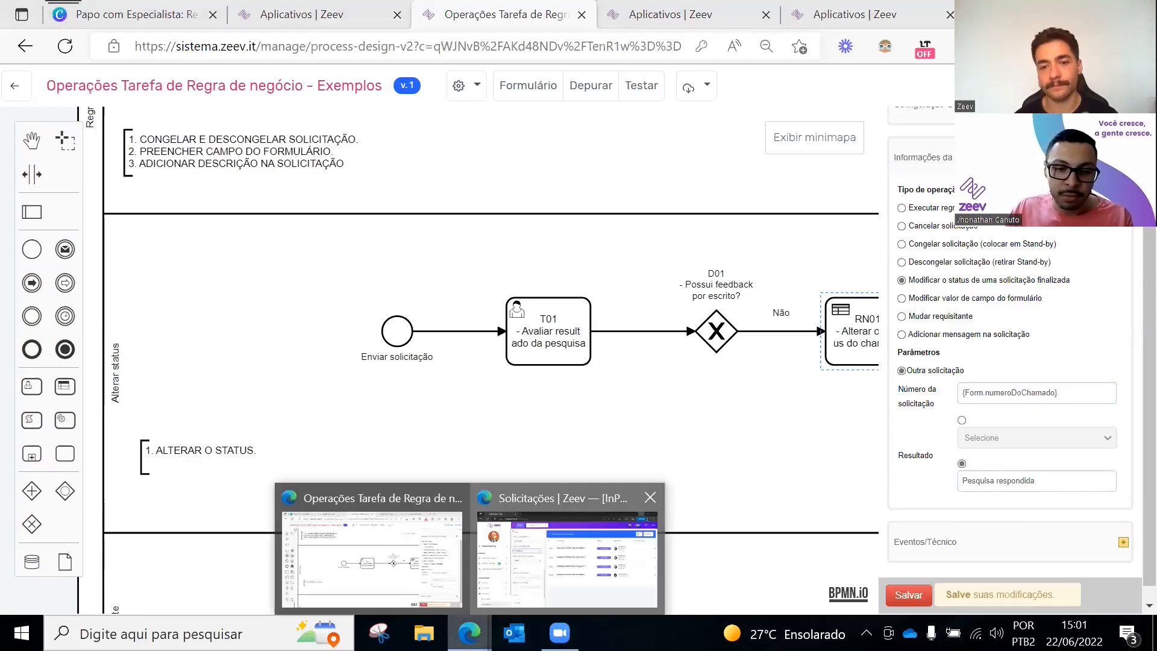
left_click(573, 546)
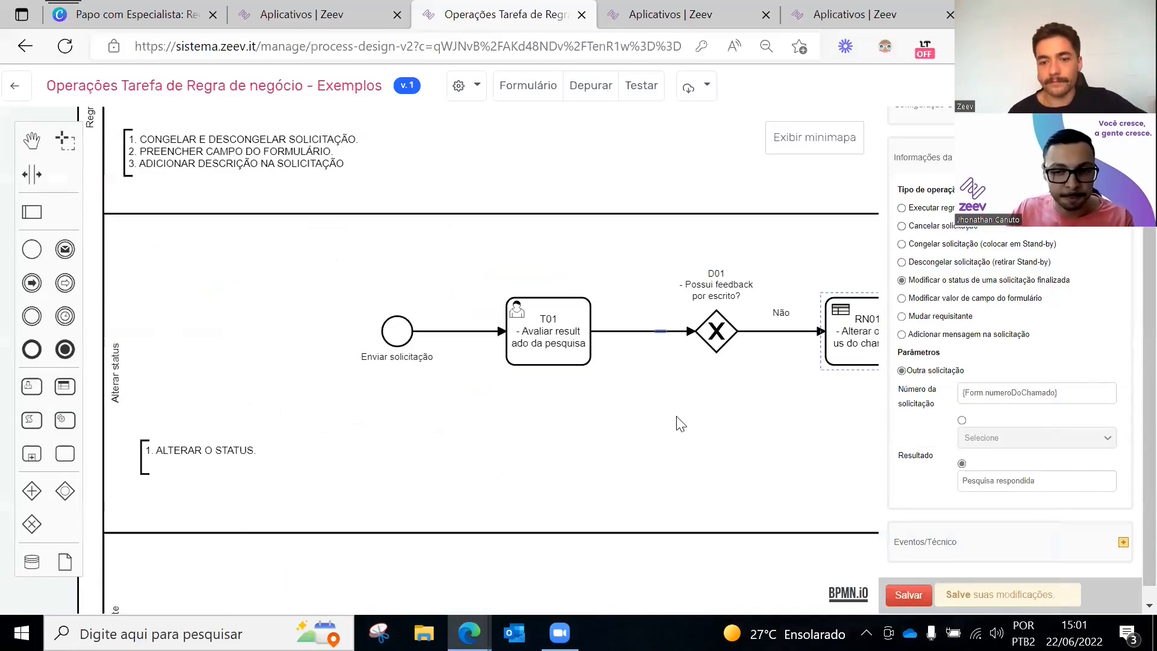
left_click(669, 423)
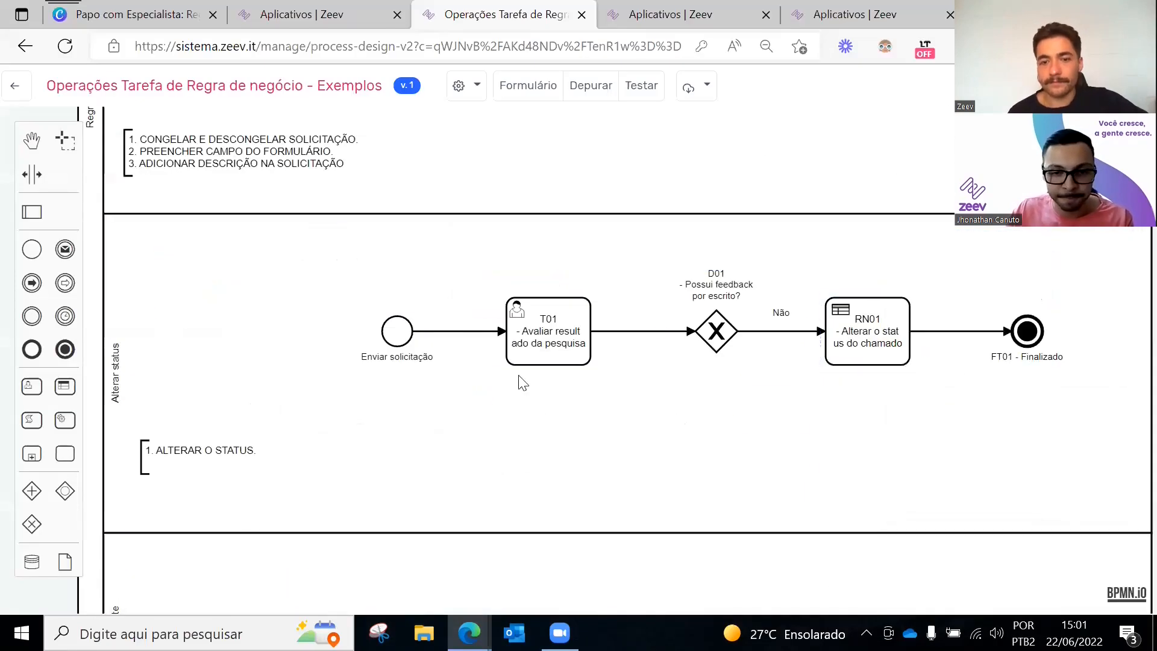
Delete the flow from Enviar solicitação to T01 and move that start event into the Alterar requisitante lane
left_click(475, 332)
key("Delete")
left_click_drag(397, 341, 396, 422)
scroll(456, 410, "down", 4)
left_click(396, 167)
mouse_move(396, 167)
left_mouse_down()
mouse_move(379, 412)
mouse_move(367, 420)
left_mouse_up()
Connect the Enviar solicitação start event to the T01 - Abrir chamado task
left_click(412, 448)
left_click(473, 416)
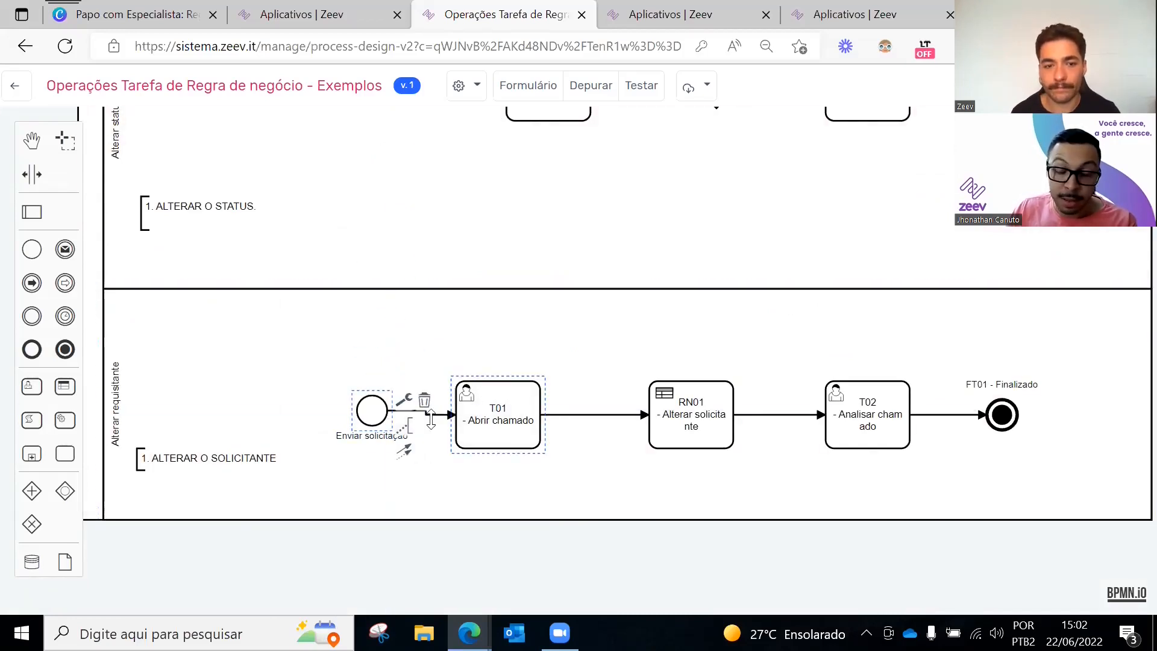
left_click(535, 350)
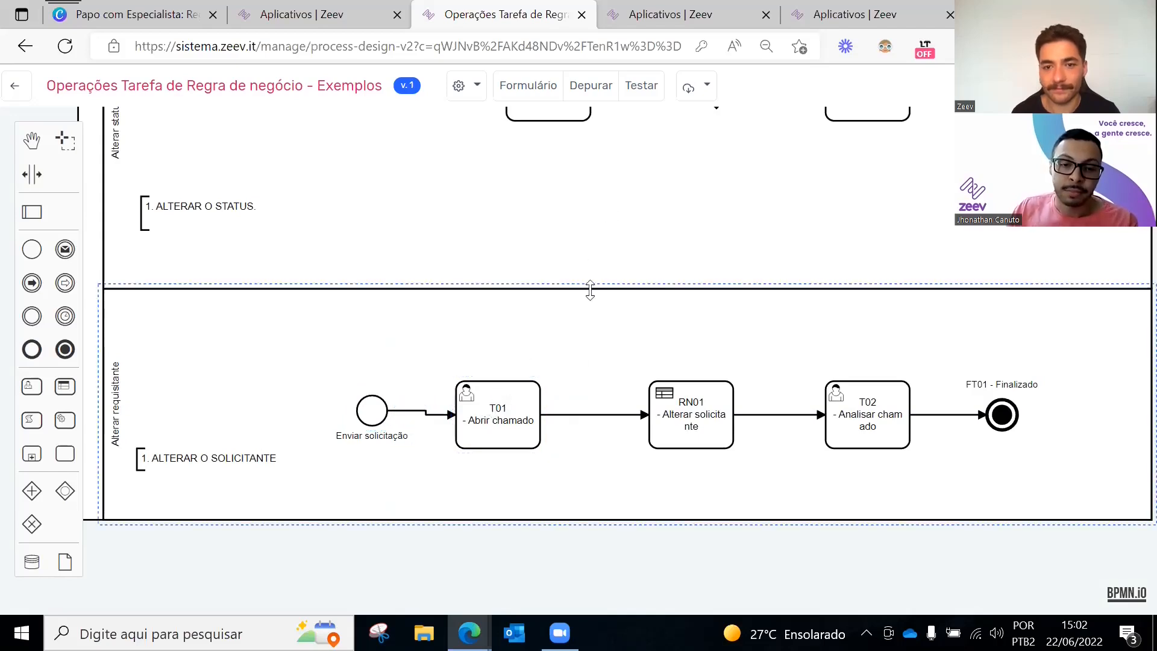
Open the test page for the modified process and submit a new test request
scroll(596, 312, "up", 5)
scroll(596, 312, "down", 5)
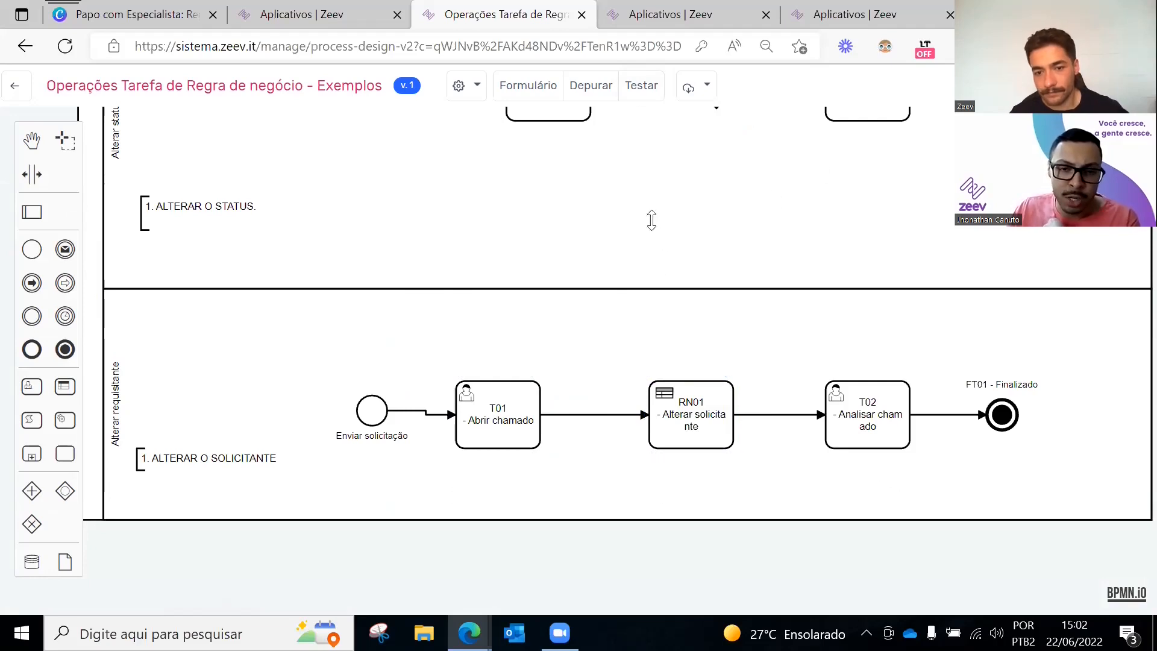
left_click(641, 86)
left_click(542, 15)
left_click(640, 86)
left_click(66, 107)
left_click(1017, 582)
Choose the new requester's name in Nome do Solicitante and complete the T01 - Abrir chamado task
left_click(527, 303)
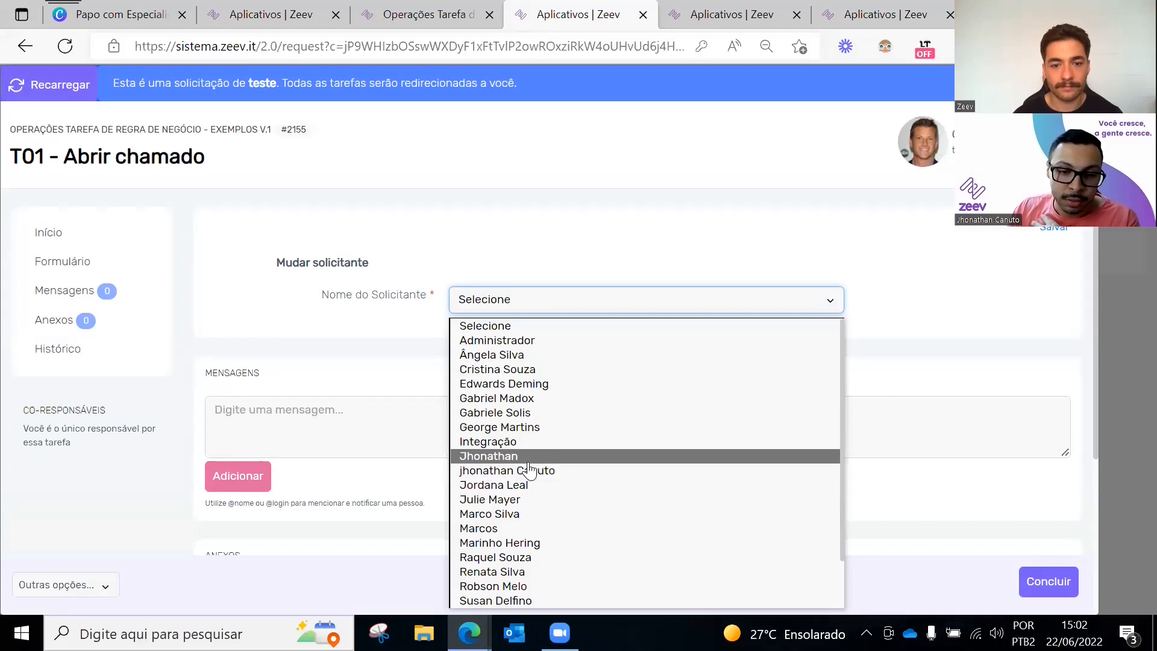
left_click(535, 471)
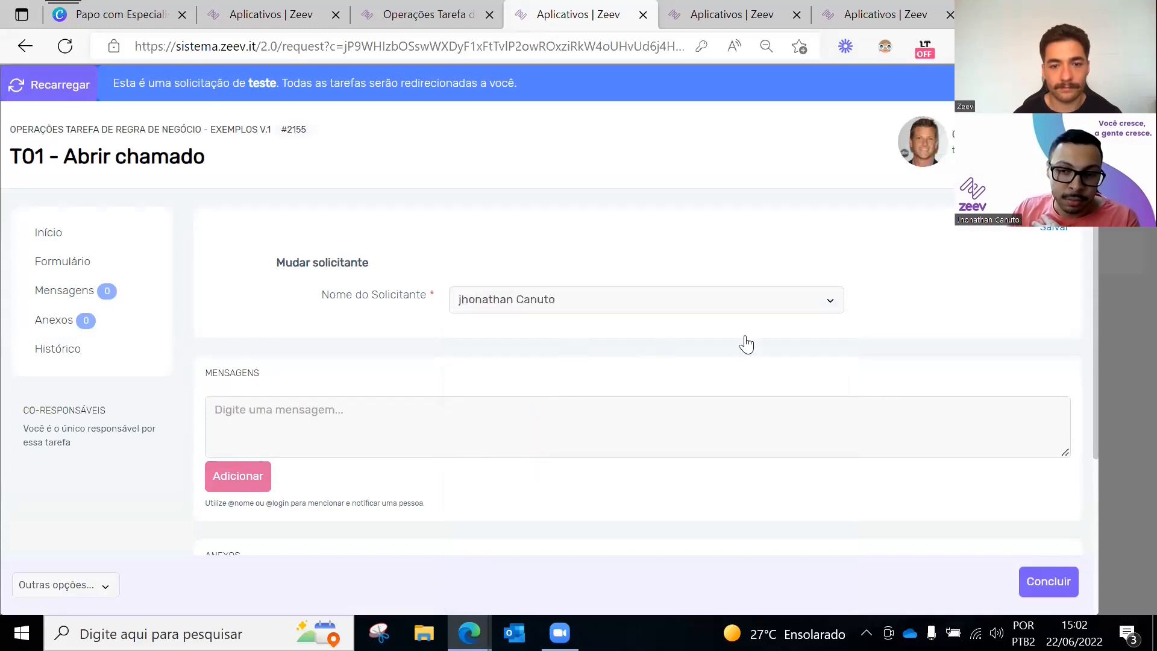
scroll(750, 356, "down", 1)
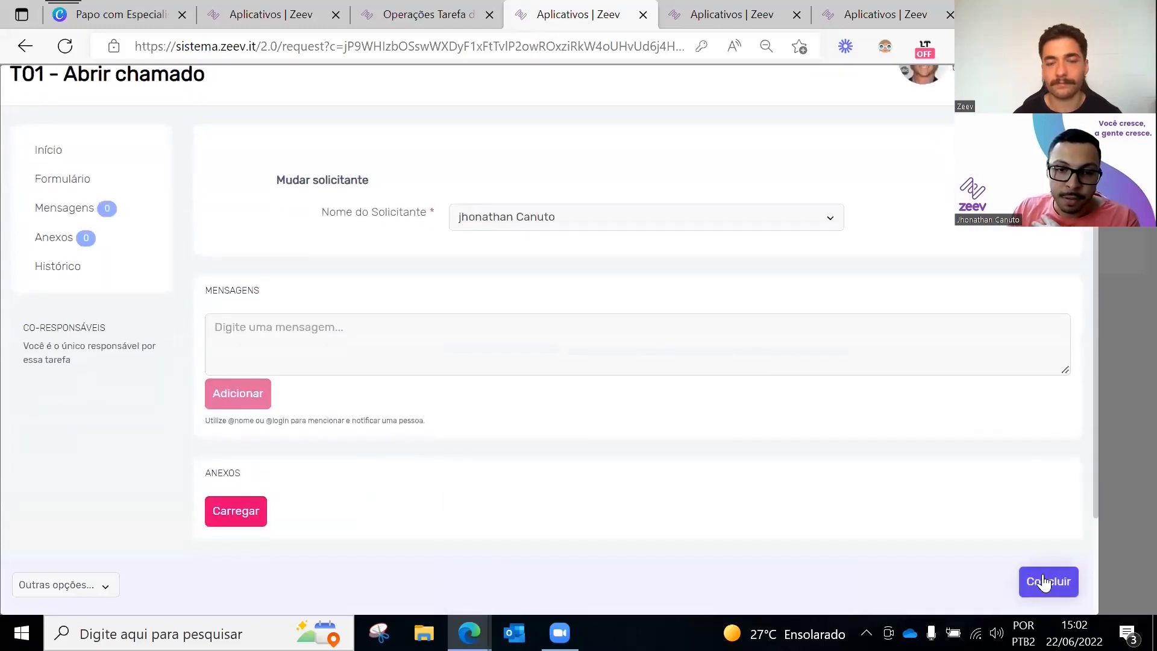
left_click(1046, 582)
left_click(631, 358)
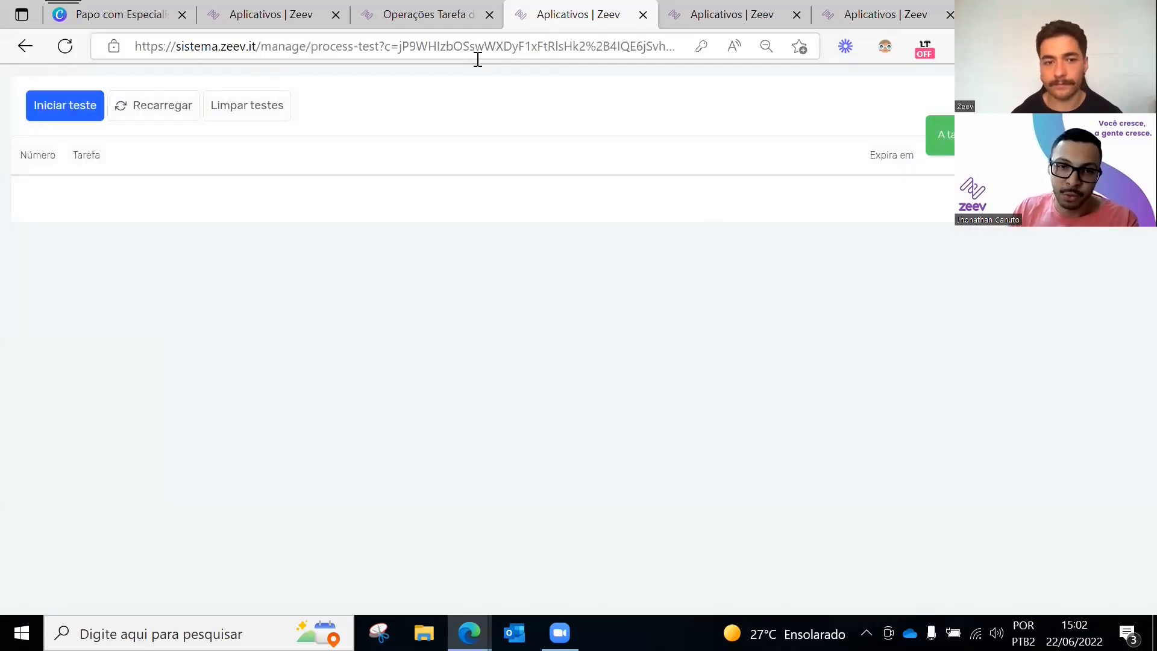
Return to the process diagram and switch to the Solicitações list in the other browser window
left_click(448, 16)
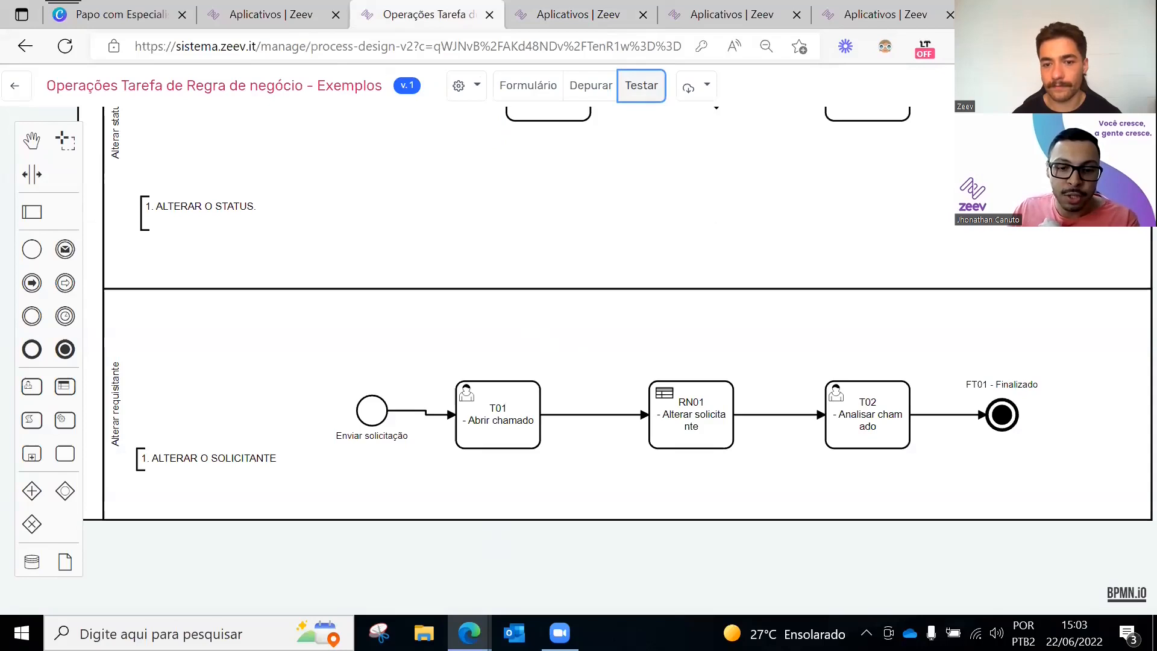
mouse_move(470, 633)
left_click(558, 588)
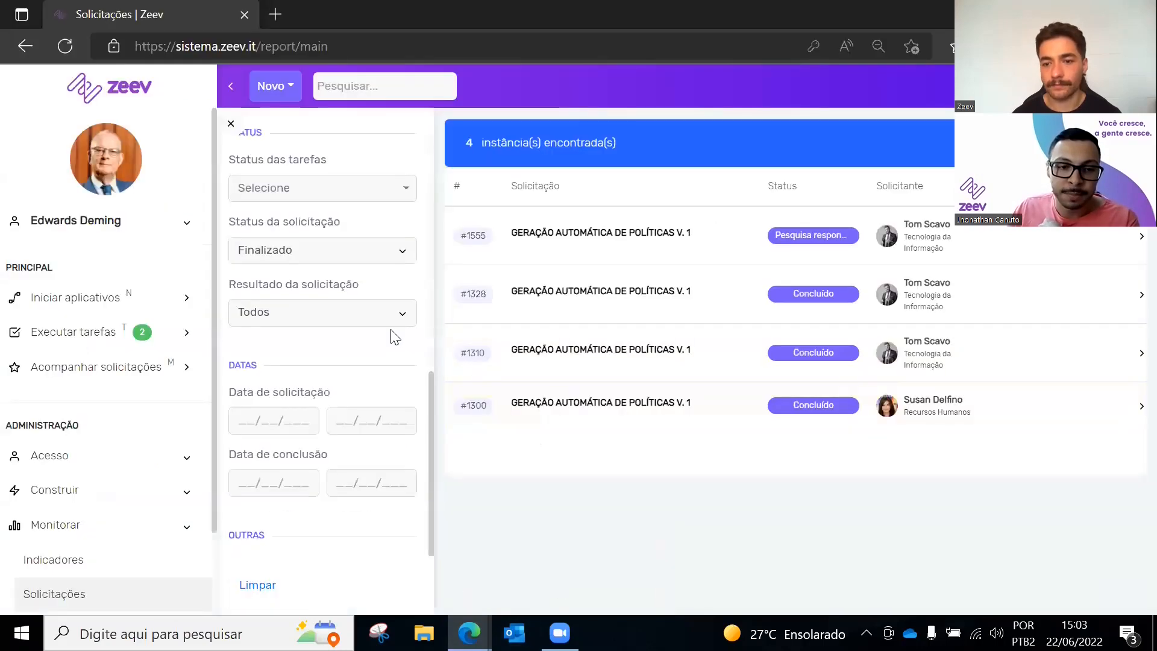
Reset the Status da solicitação filter to Selecione and clear the Tipo de solicitação filter
scroll(391, 348, "down", 4)
left_click(367, 334)
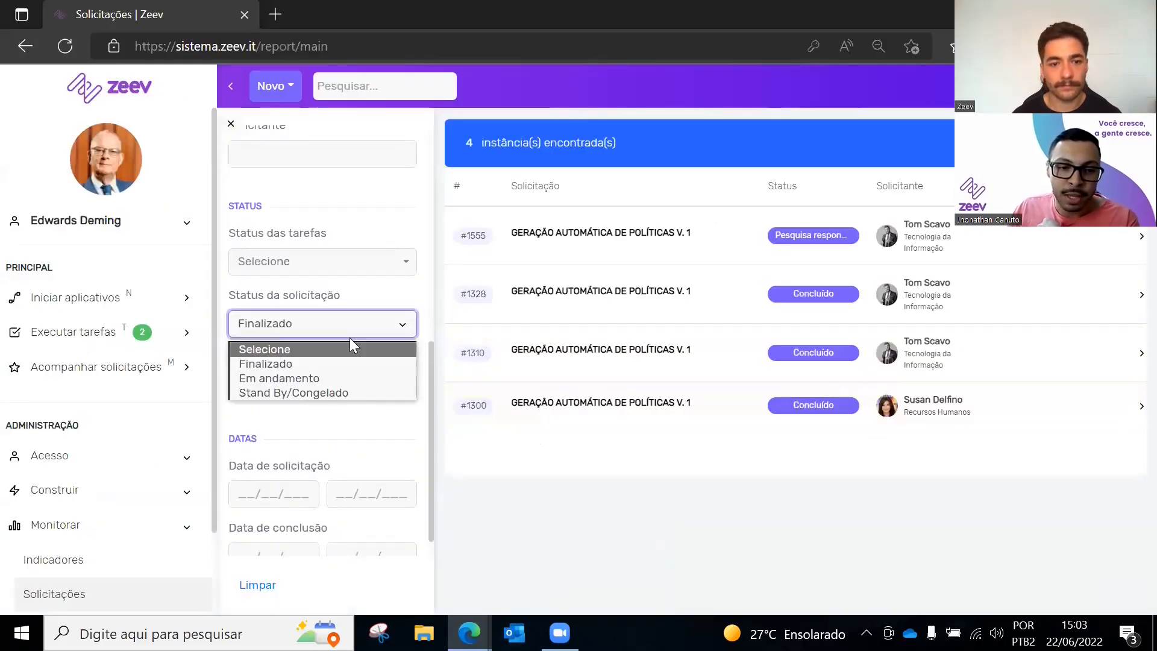
left_click(351, 341)
scroll(372, 341, "up", 5)
left_click(382, 288)
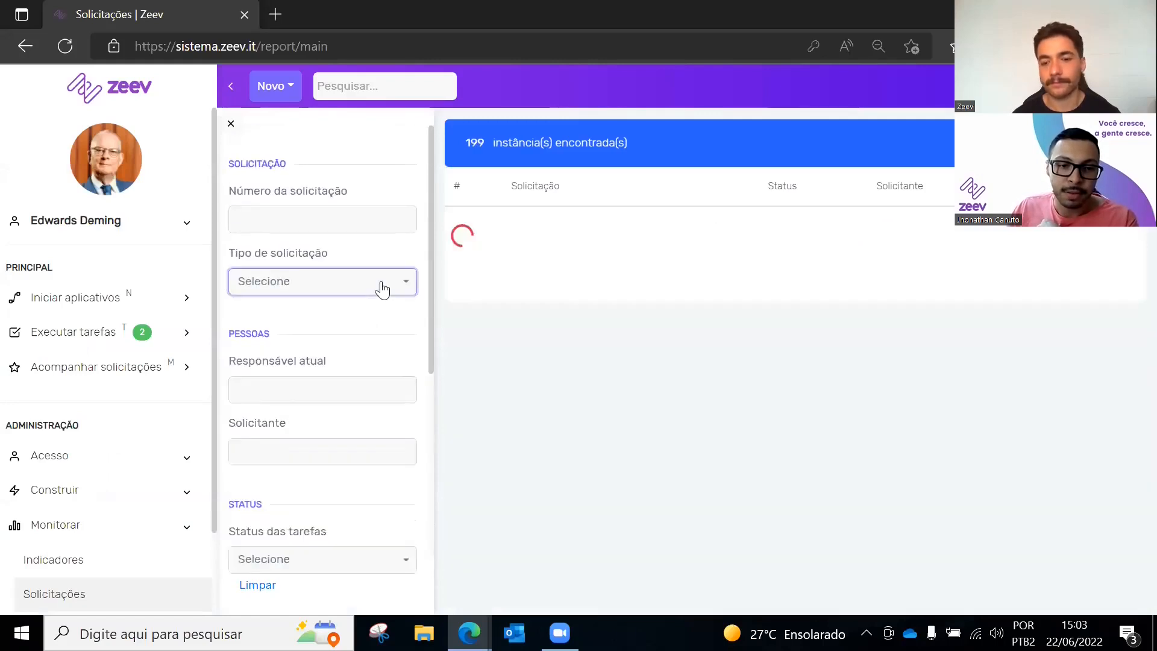
Filter the requests by type Operações Tarefa de Regra de negócio - Exemplos v. 1 and restrict them to Somente testes
left_click(382, 286)
type("regr")
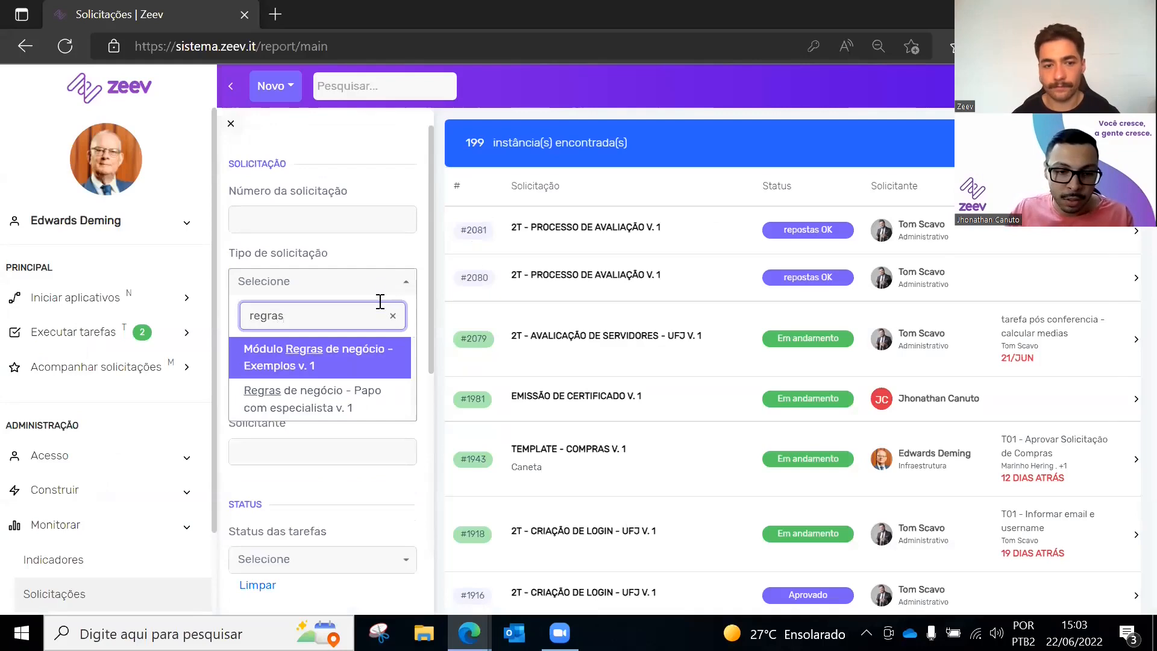
type("as")
double_click(346, 308)
type("oper")
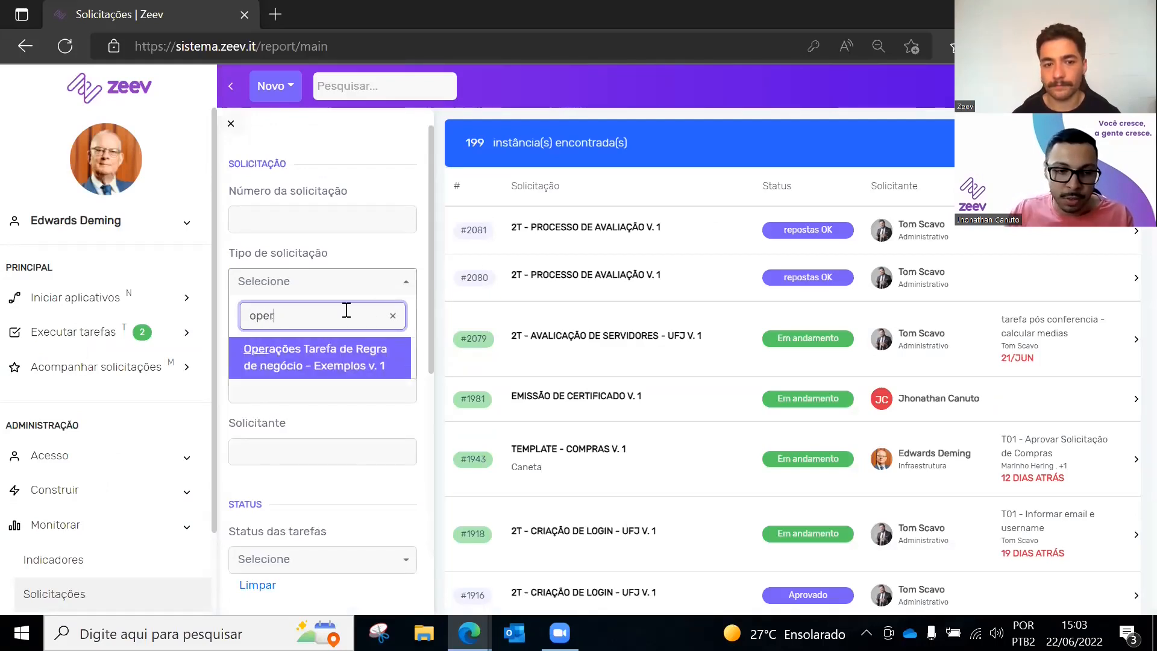
left_click(345, 364)
scroll(362, 398, "down", 6)
scroll(358, 410, "down", 2)
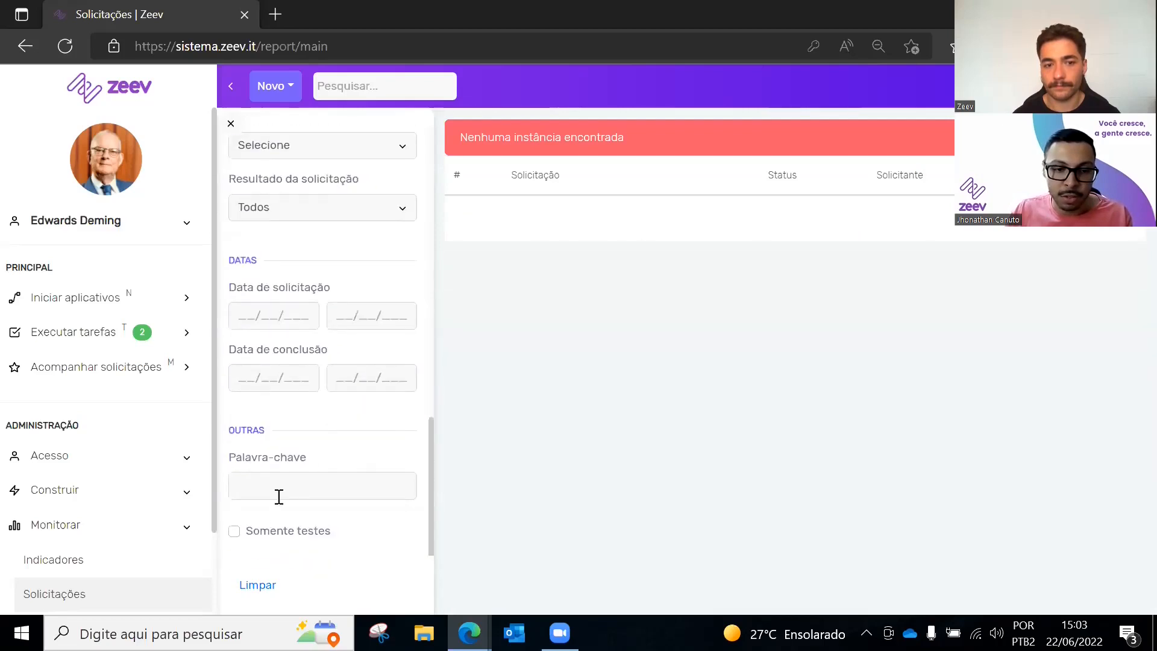
left_click(275, 534)
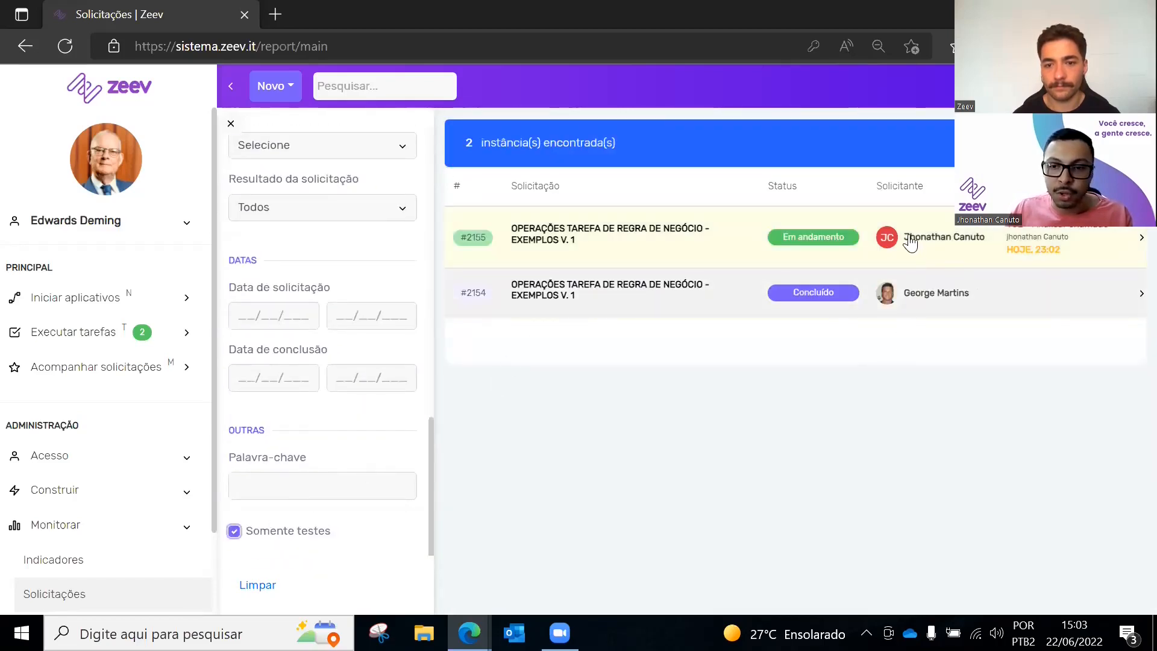
Open the in-progress test request, compare its requester with the people responsible for each Passo a passo task, and close the details
left_click(681, 229)
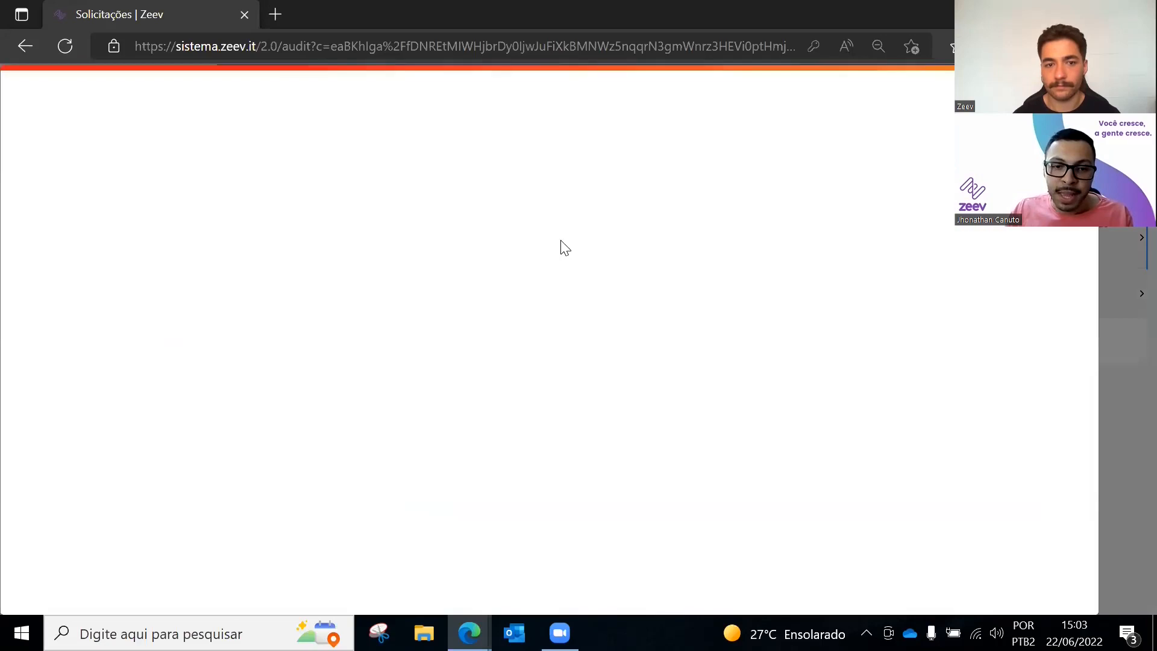
scroll(542, 271, "down", 2)
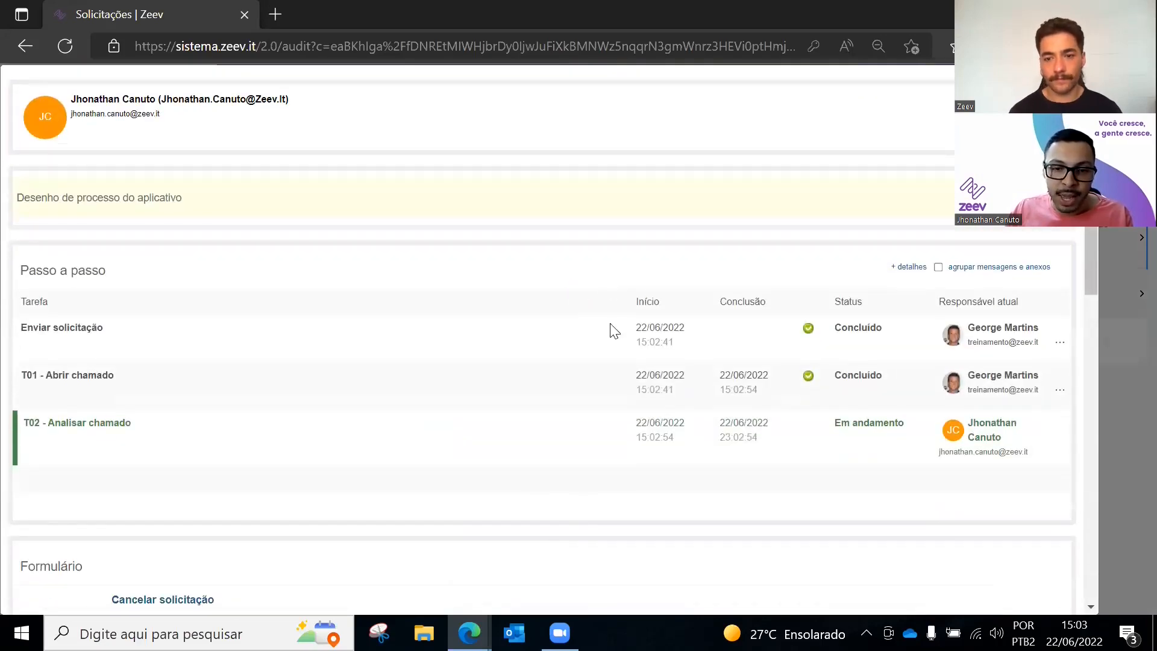
scroll(241, 261, "up", 2)
left_click_drag(160, 118, 206, 121)
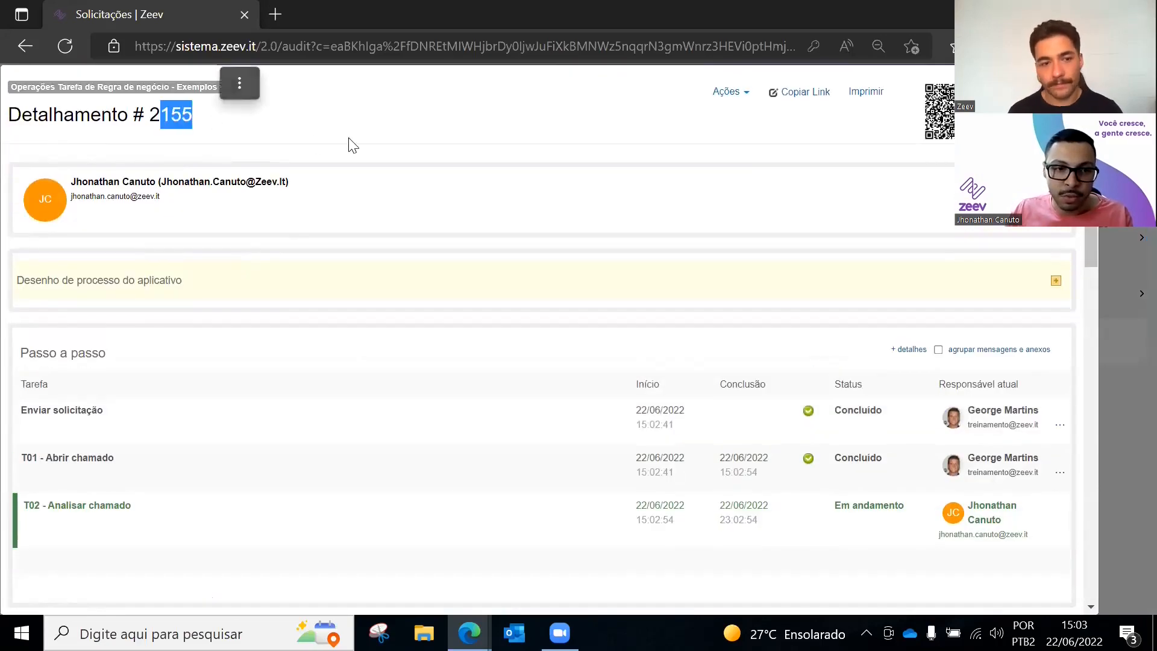
scroll(522, 232, "down", 3)
scroll(948, 358, "up", 1)
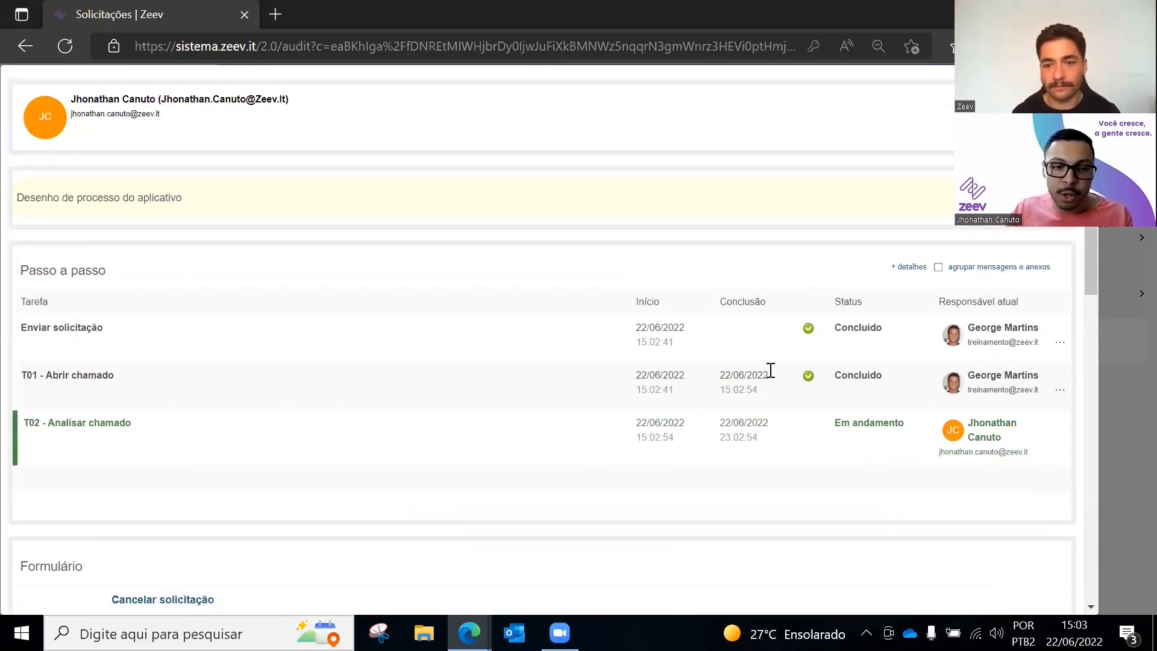
left_click_drag(82, 374, 114, 376)
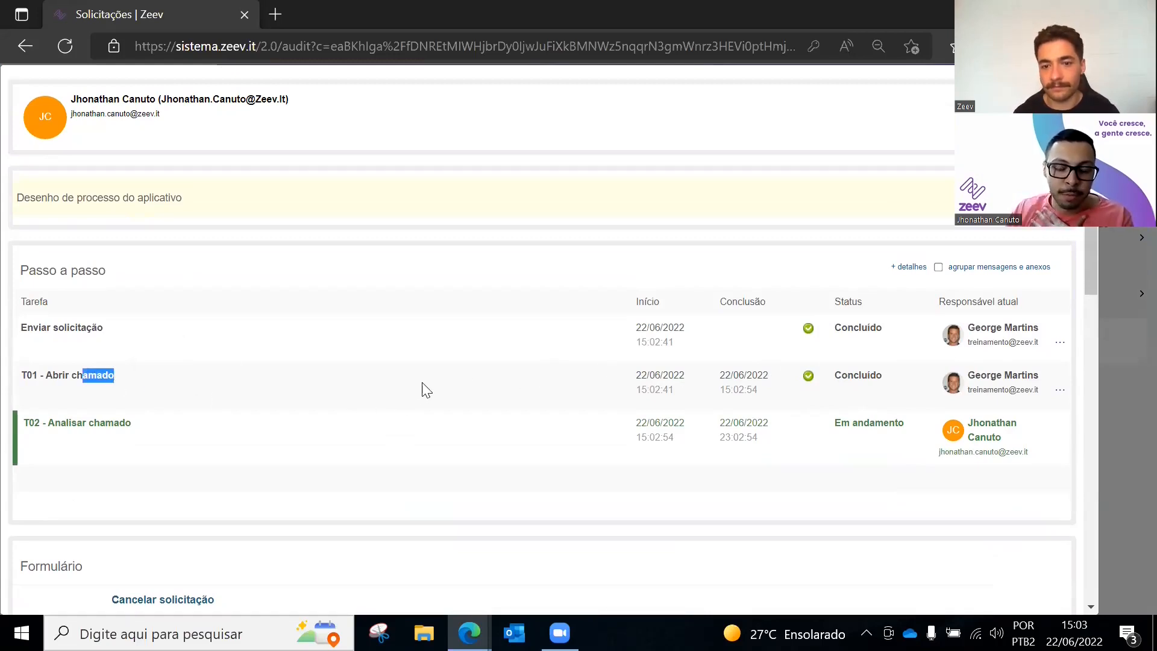
scroll(732, 436, "down", 1)
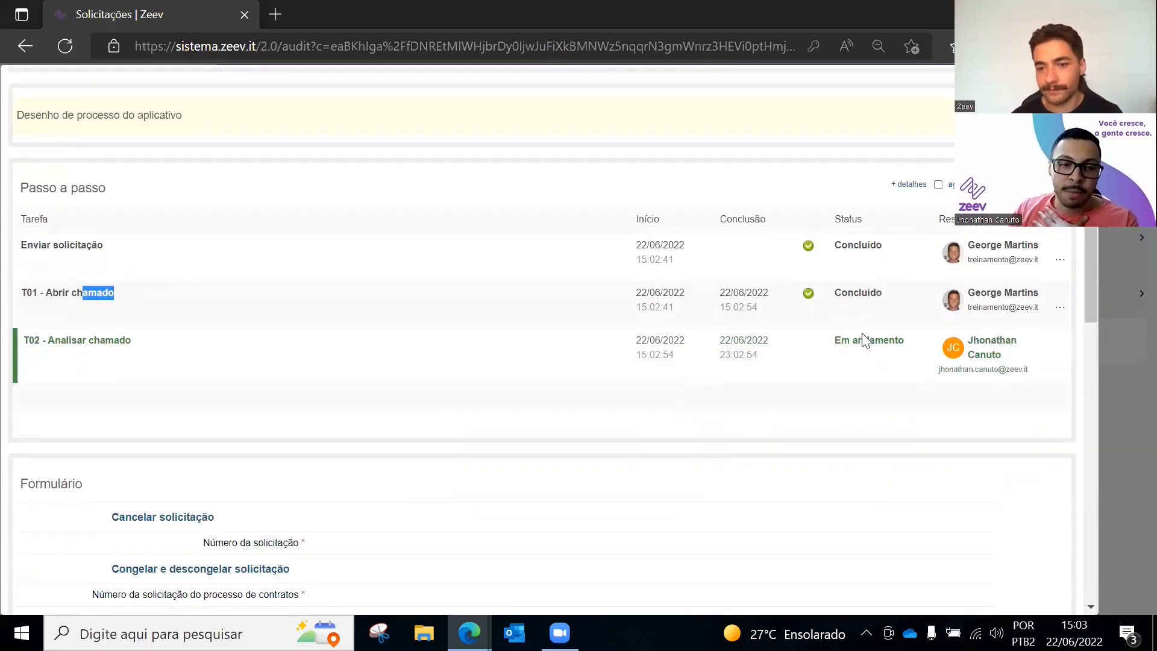
left_click(867, 380)
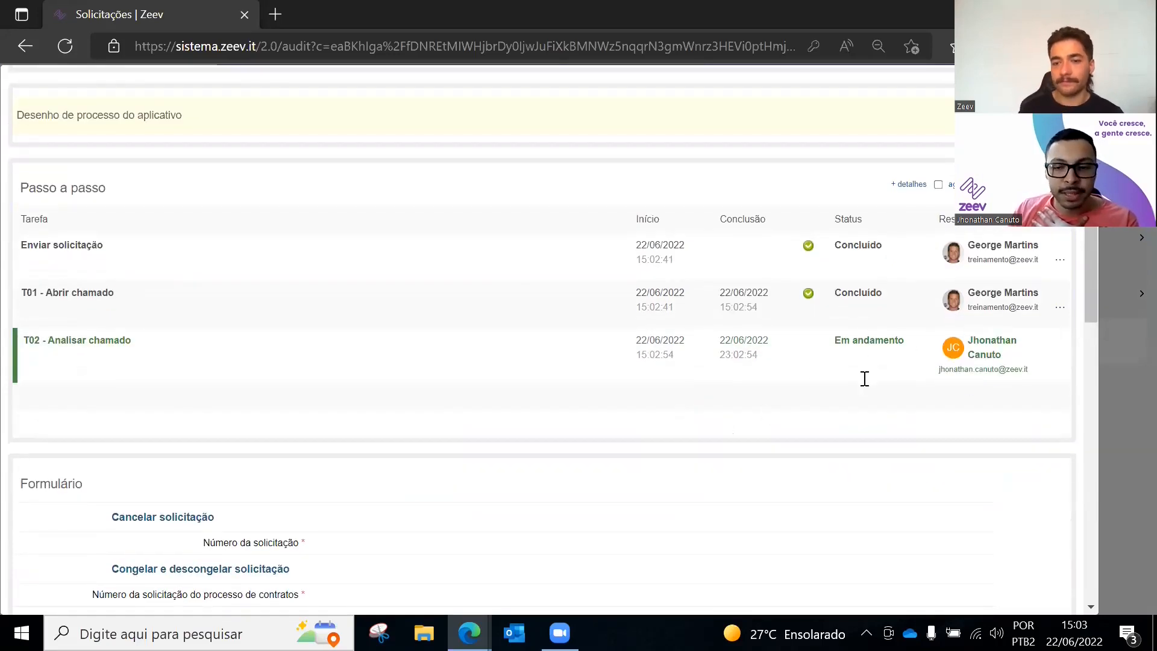
scroll(677, 348, "up", 3)
left_click_drag(70, 182, 225, 195)
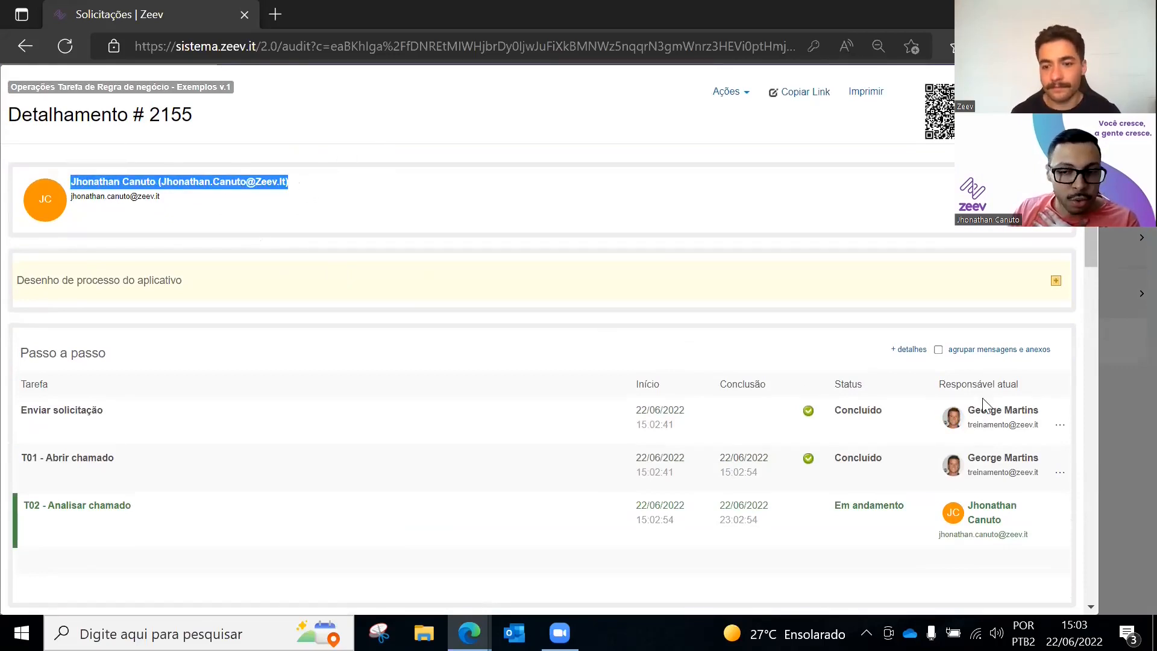
key("Escape")
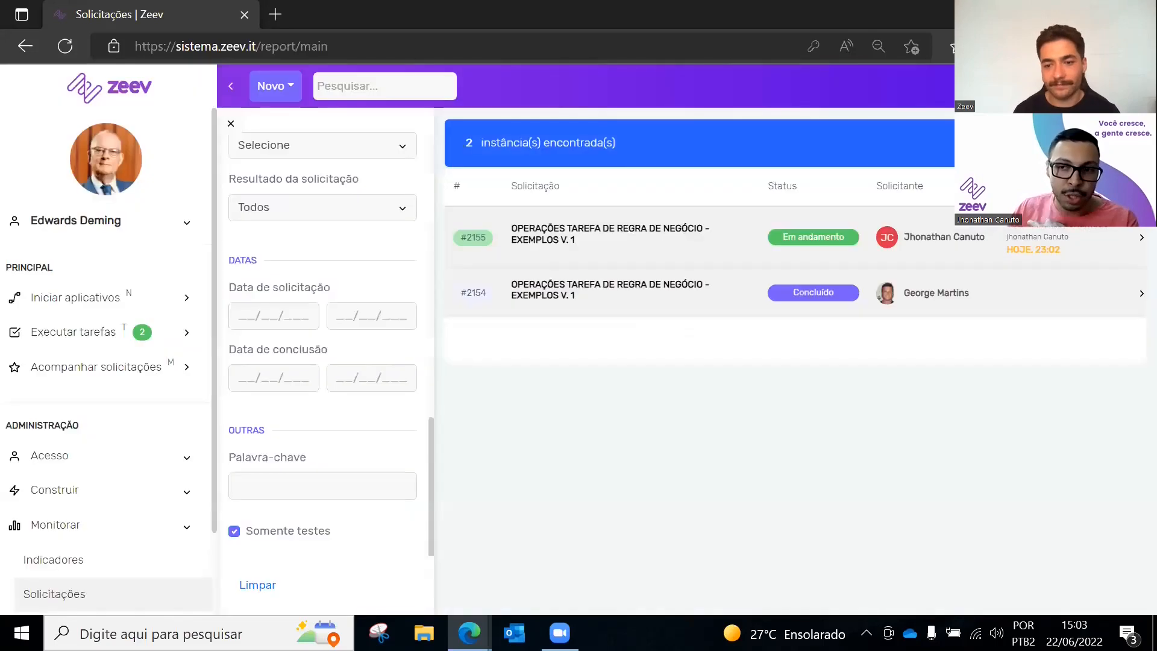
Return to the process diagram window and review the Alterar requisitante, Alterar status and Congelamento lanes
left_click(1053, 12)
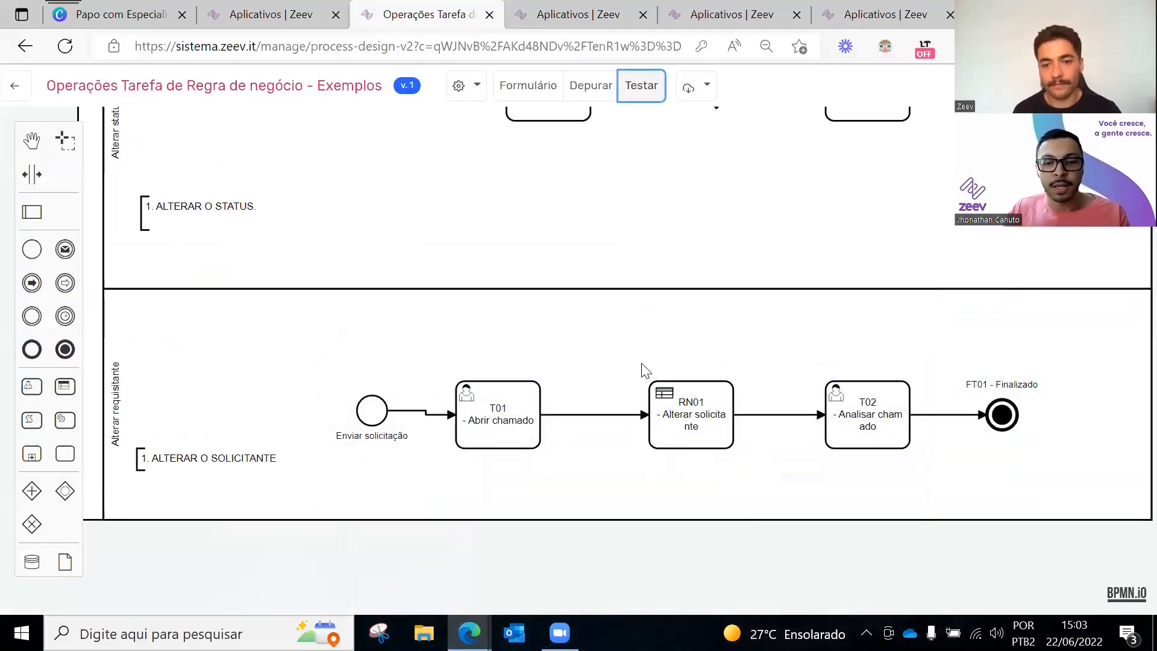
scroll(648, 364, "up", 1)
scroll(648, 365, "down", 2)
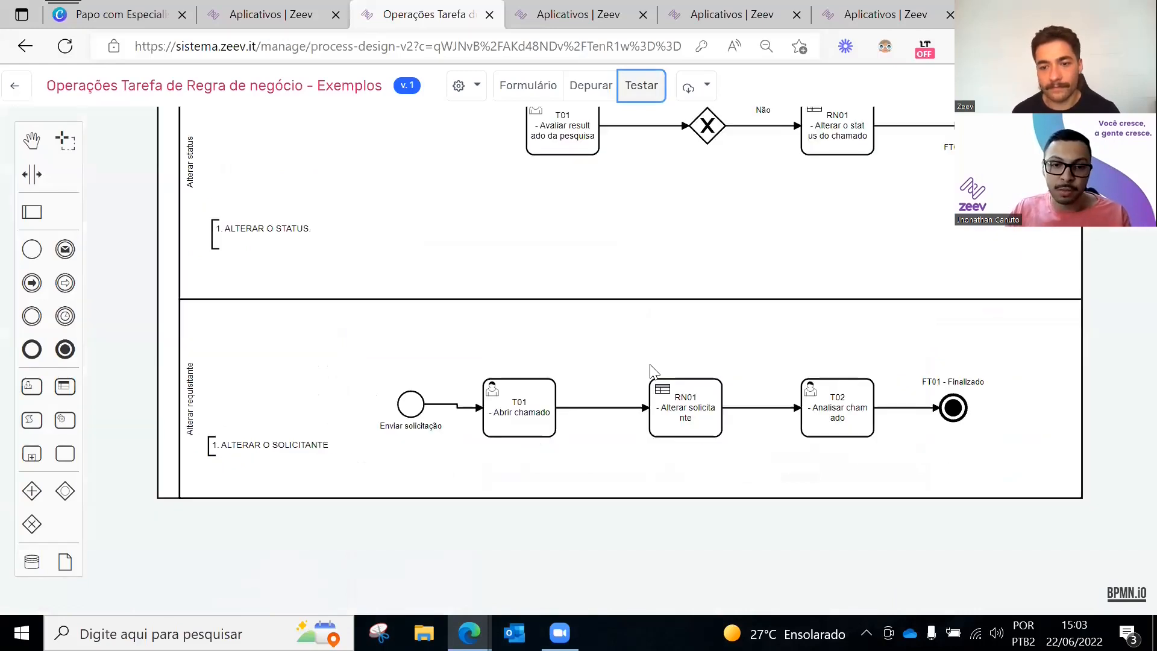
left_click(643, 339)
scroll(642, 339, "up", 5)
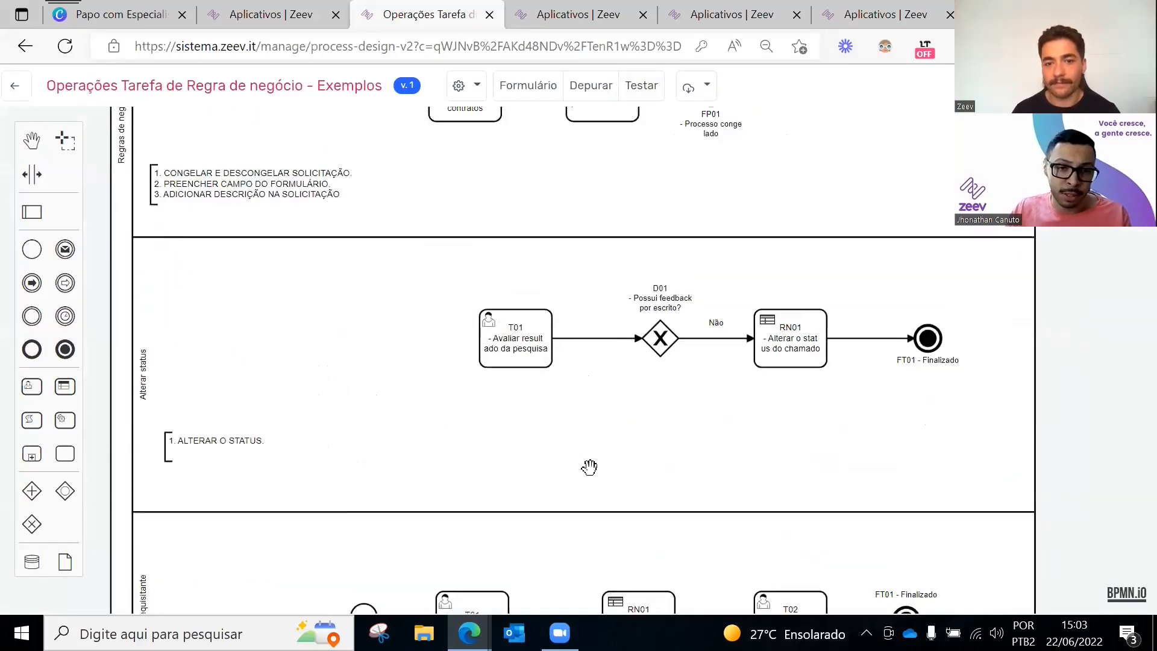
scroll(561, 219, "up", 5)
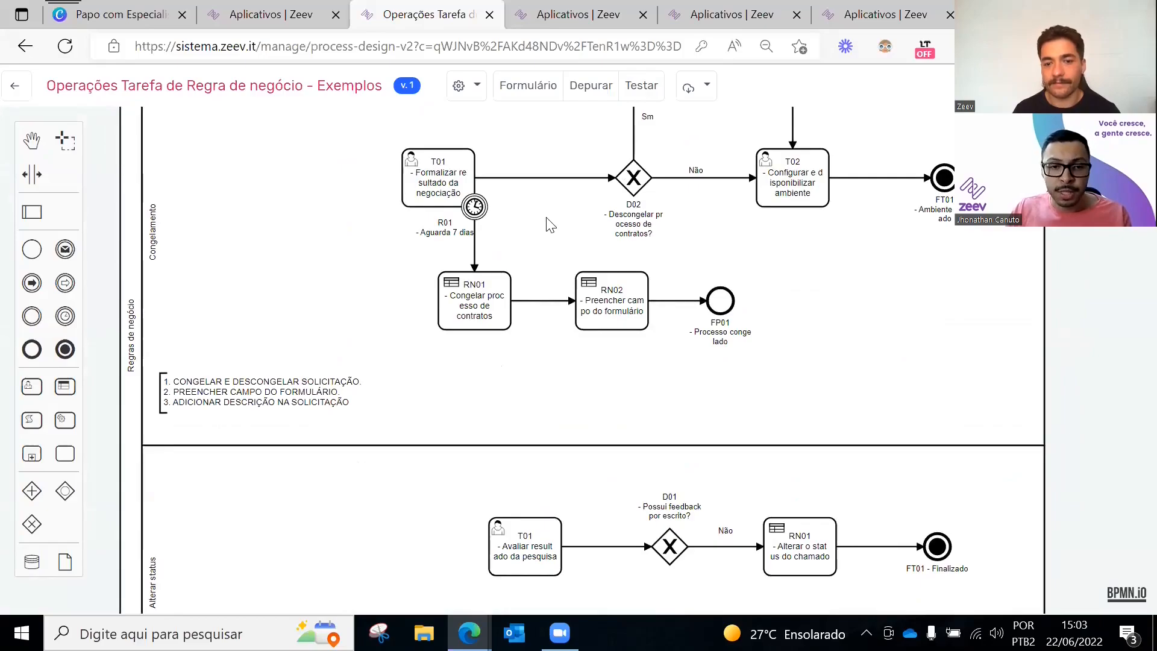
scroll(528, 302, "up", 3)
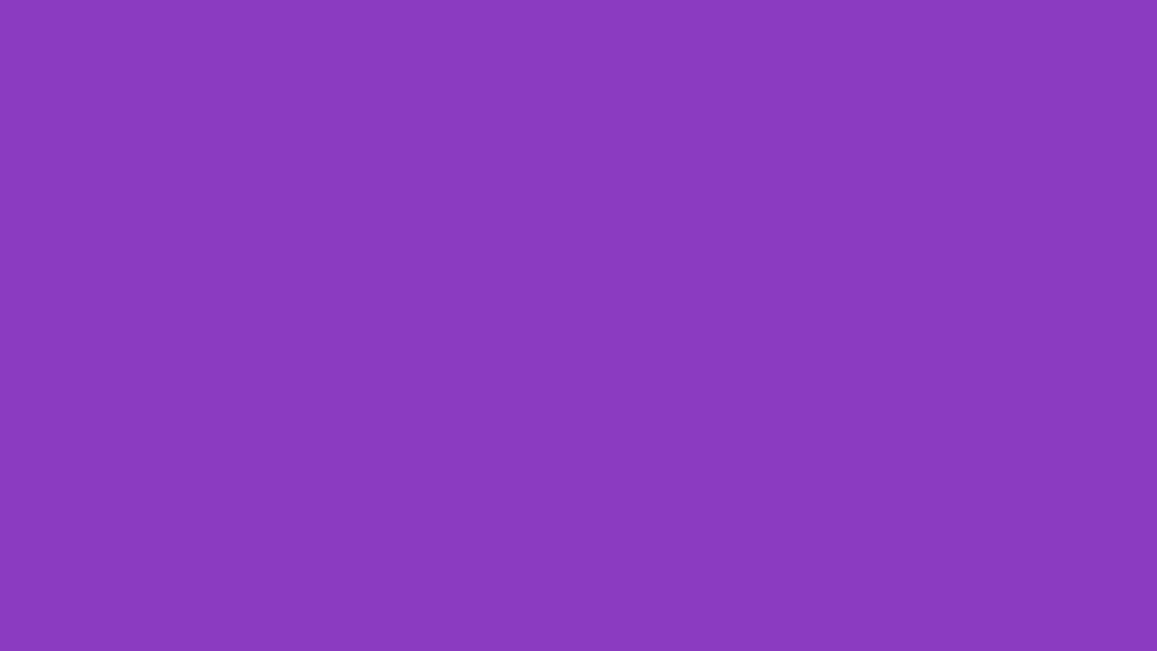